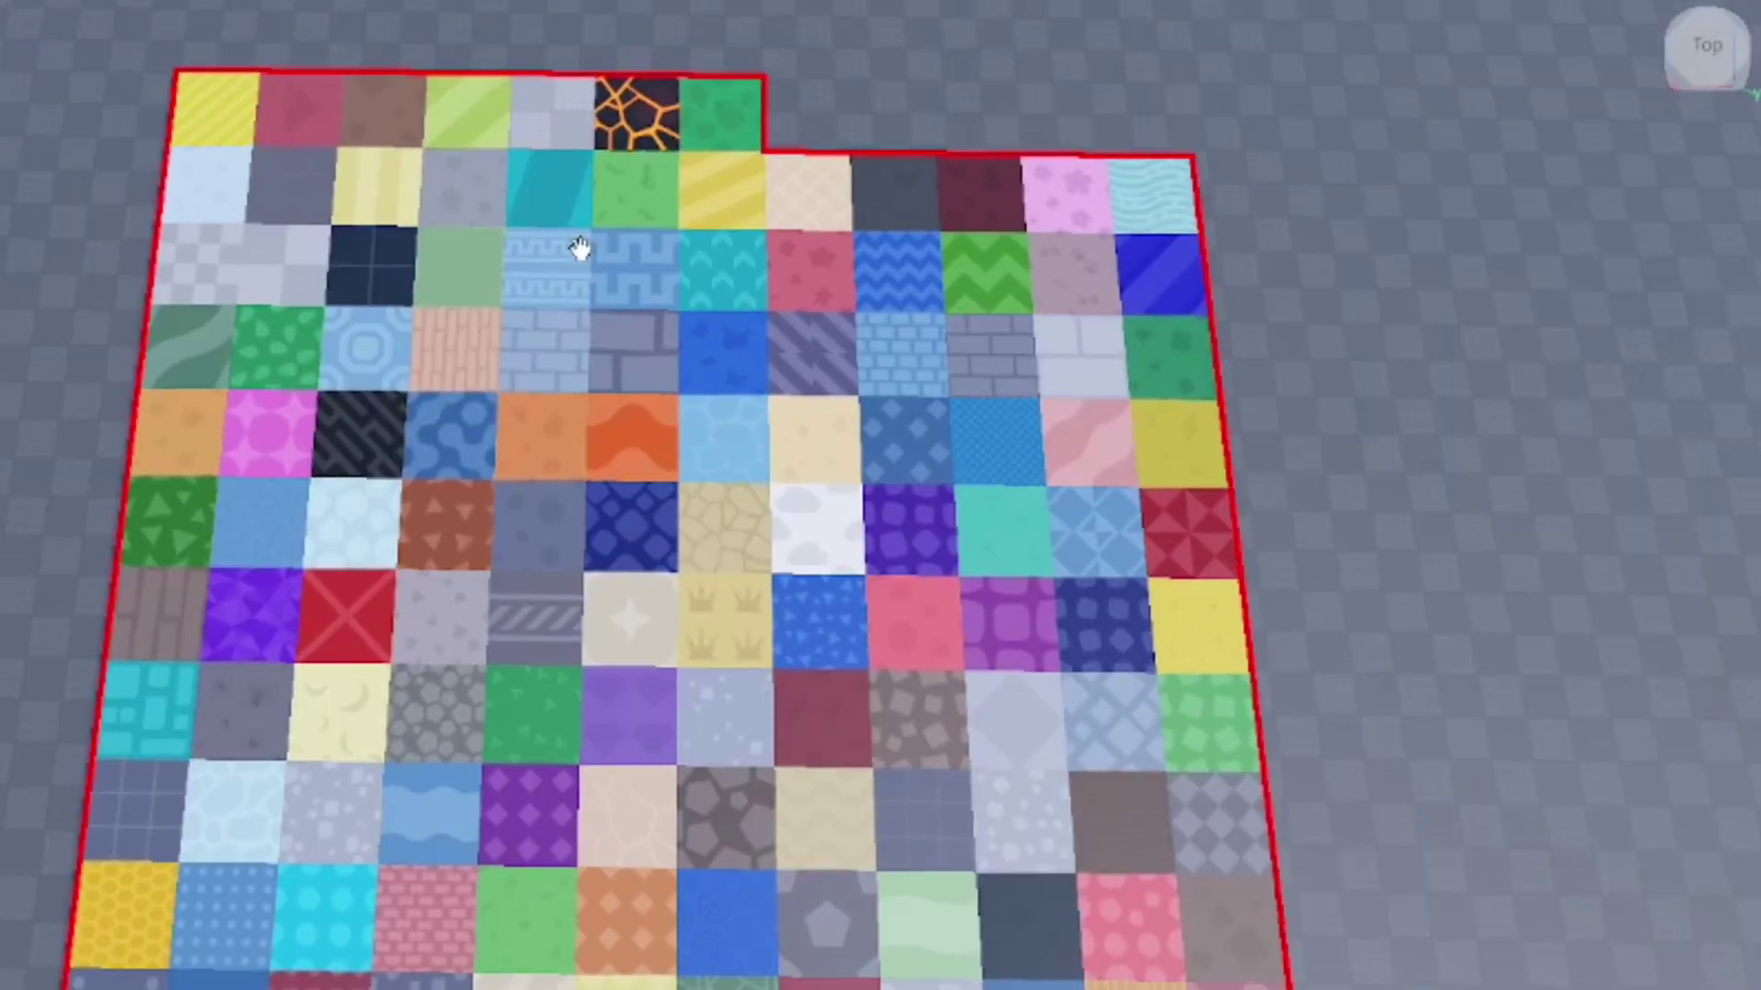
# Step: Stretch the new grey block into a tall, narrow column on the baseplate
pyautogui.moveTo(579, 245); pyautogui.dragTo(605, 245, button='right')
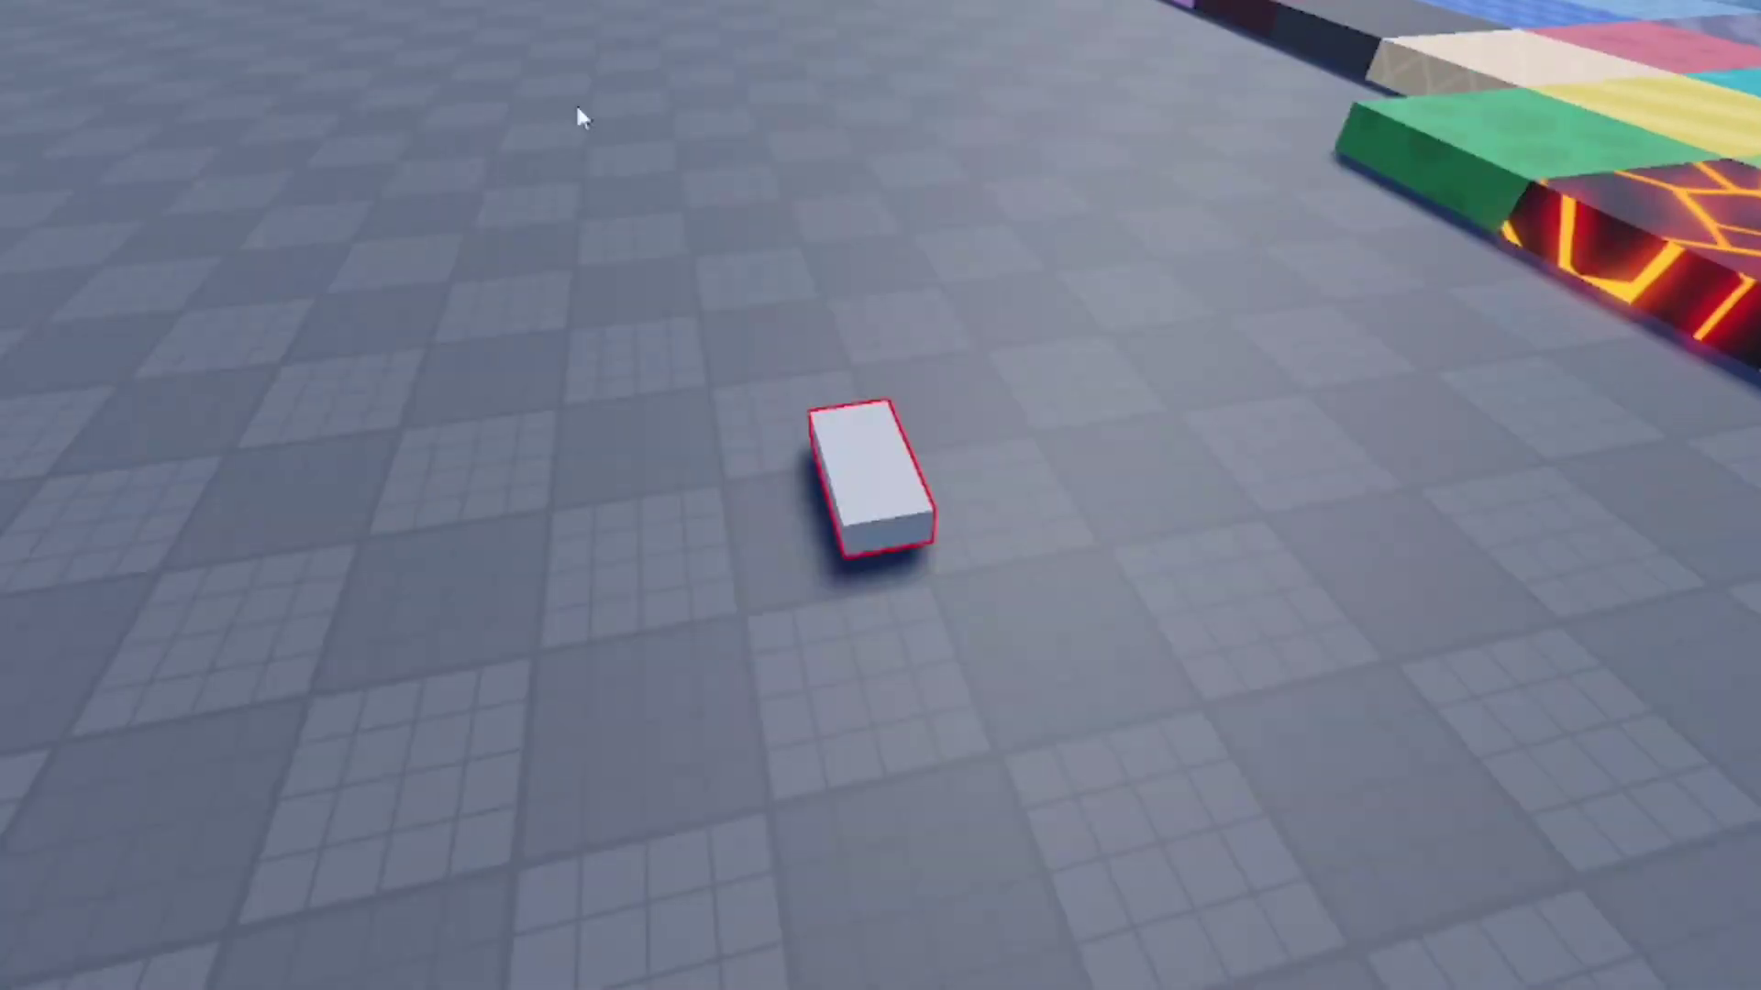
pyautogui.scroll(4, 1090, 346)
pyautogui.moveTo(1091, 346); pyautogui.dragTo(1098, 492, button='right')
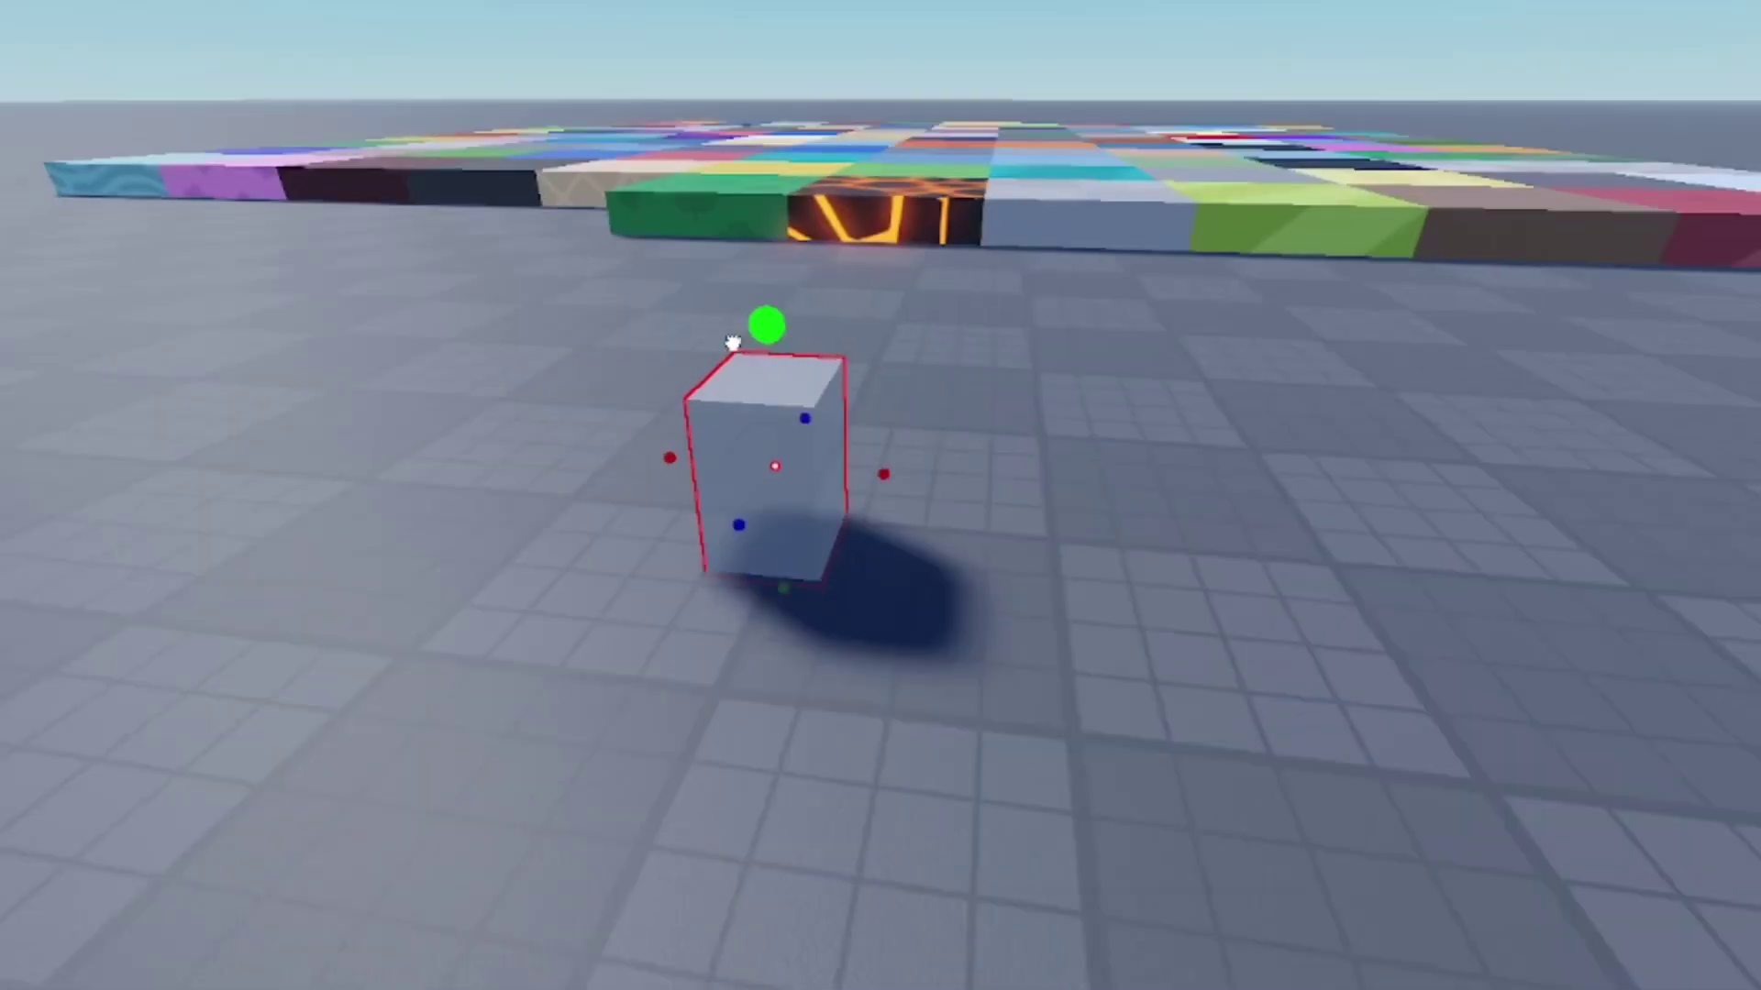
pyautogui.scroll(2, 787, 375)
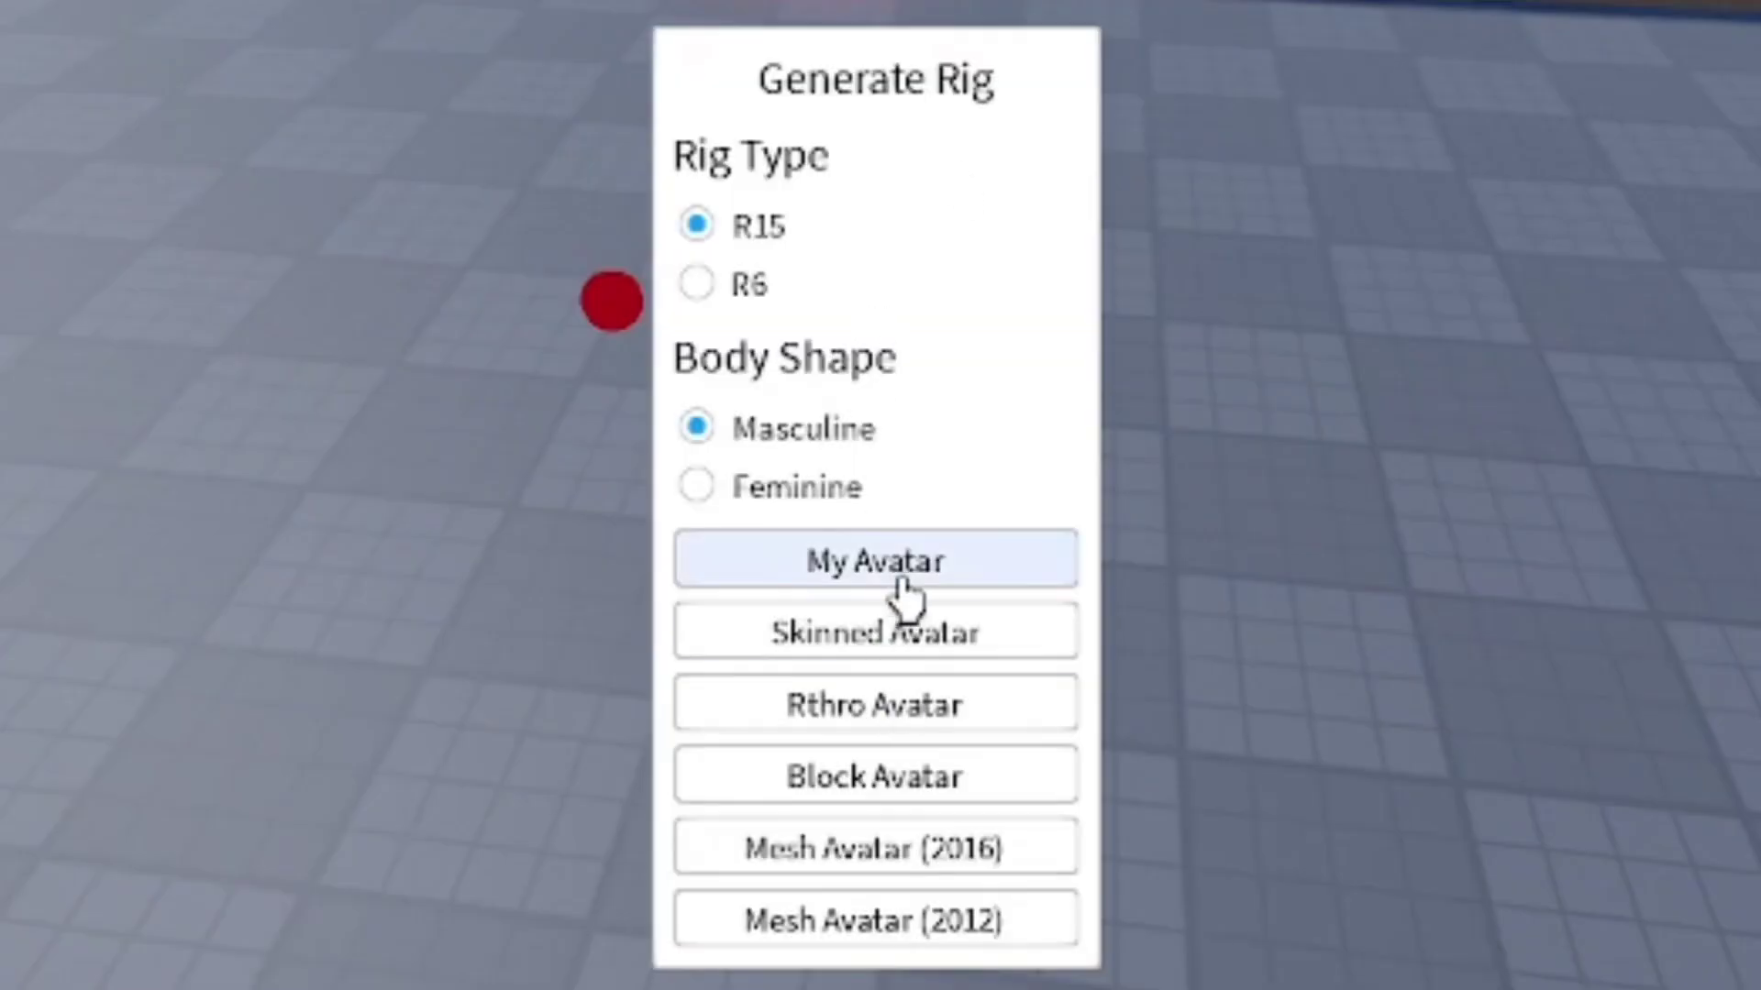
# Step: Add a character rig beside the column, then group the column into a model named Tree
pyautogui.click(864, 523)
pyautogui.press('f')
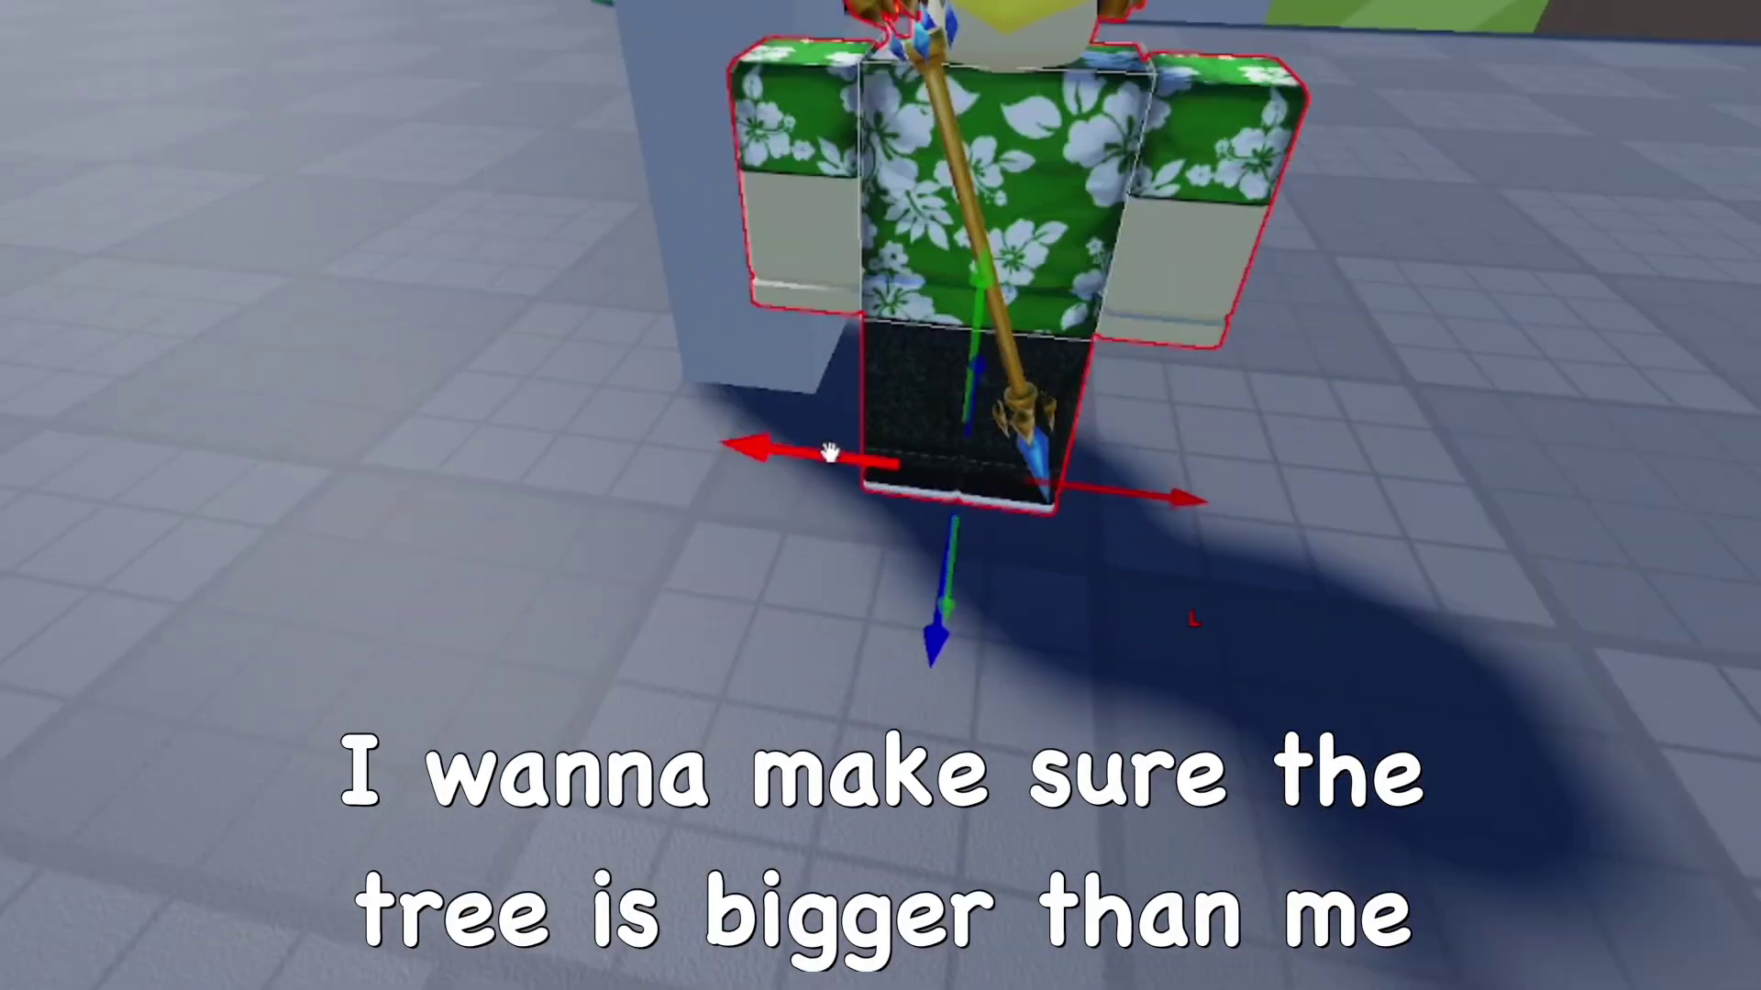
pyautogui.moveTo(771, 459); pyautogui.dragTo(1008, 478, button='right')
pyautogui.click(1167, 450)
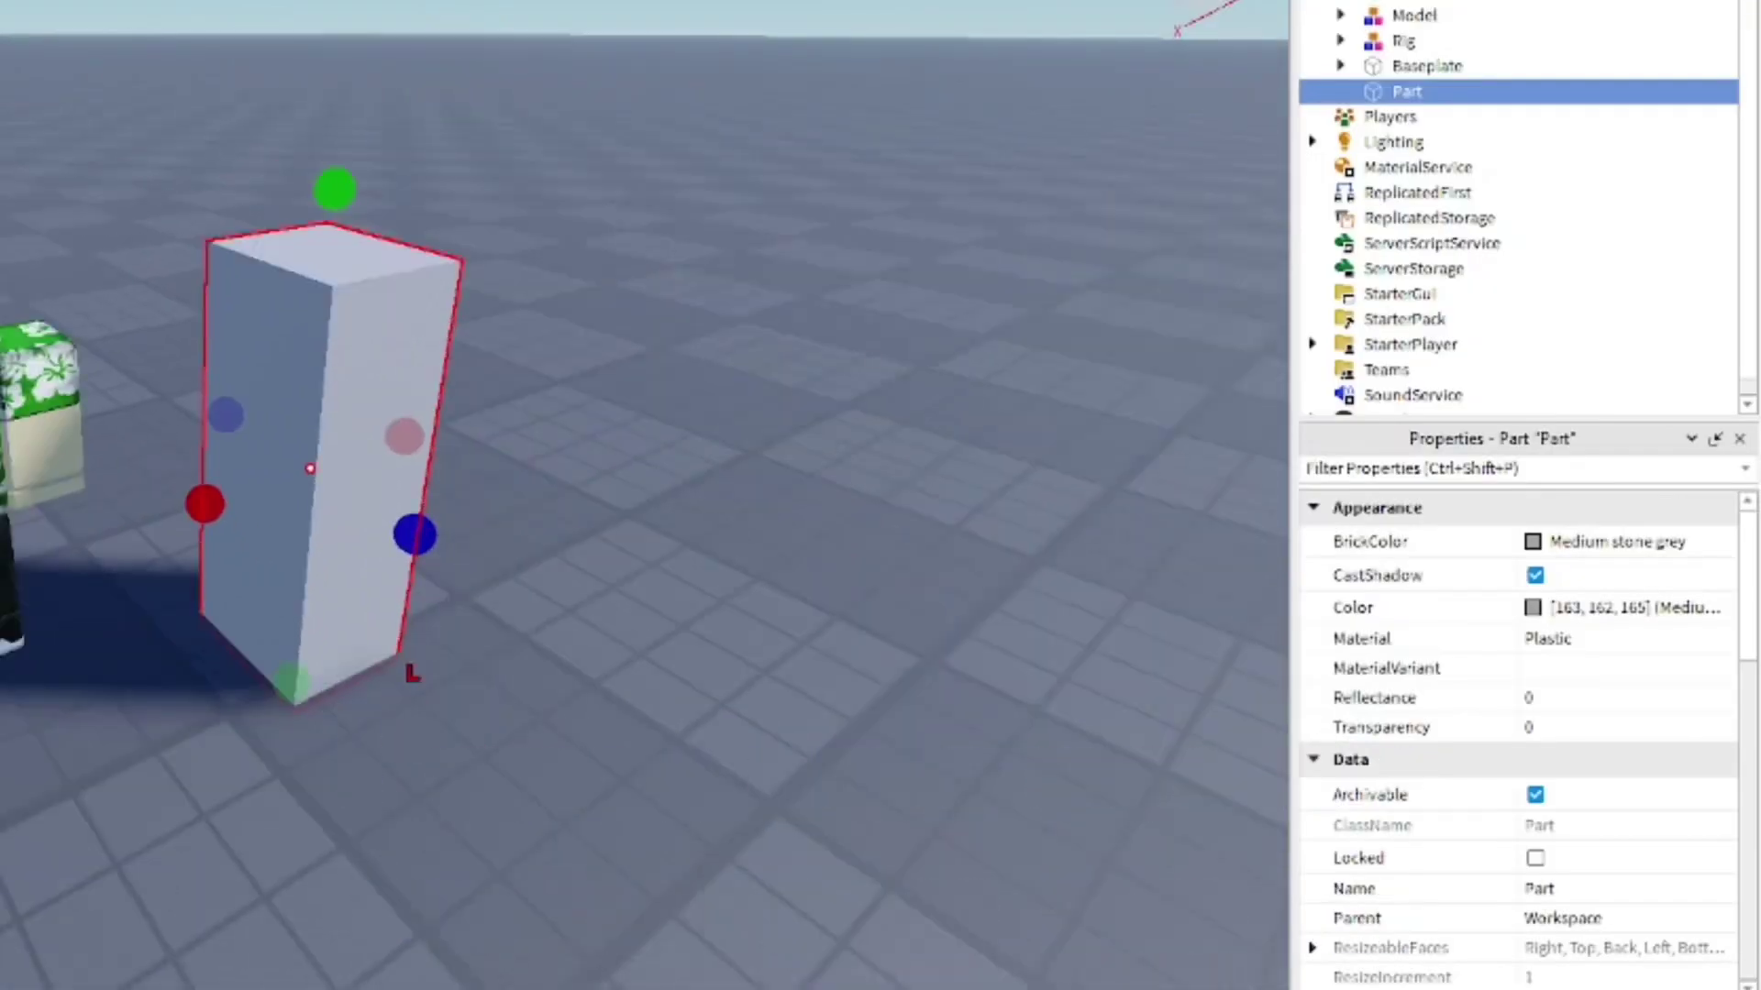
pyautogui.hotkey('ctrl', 'g')
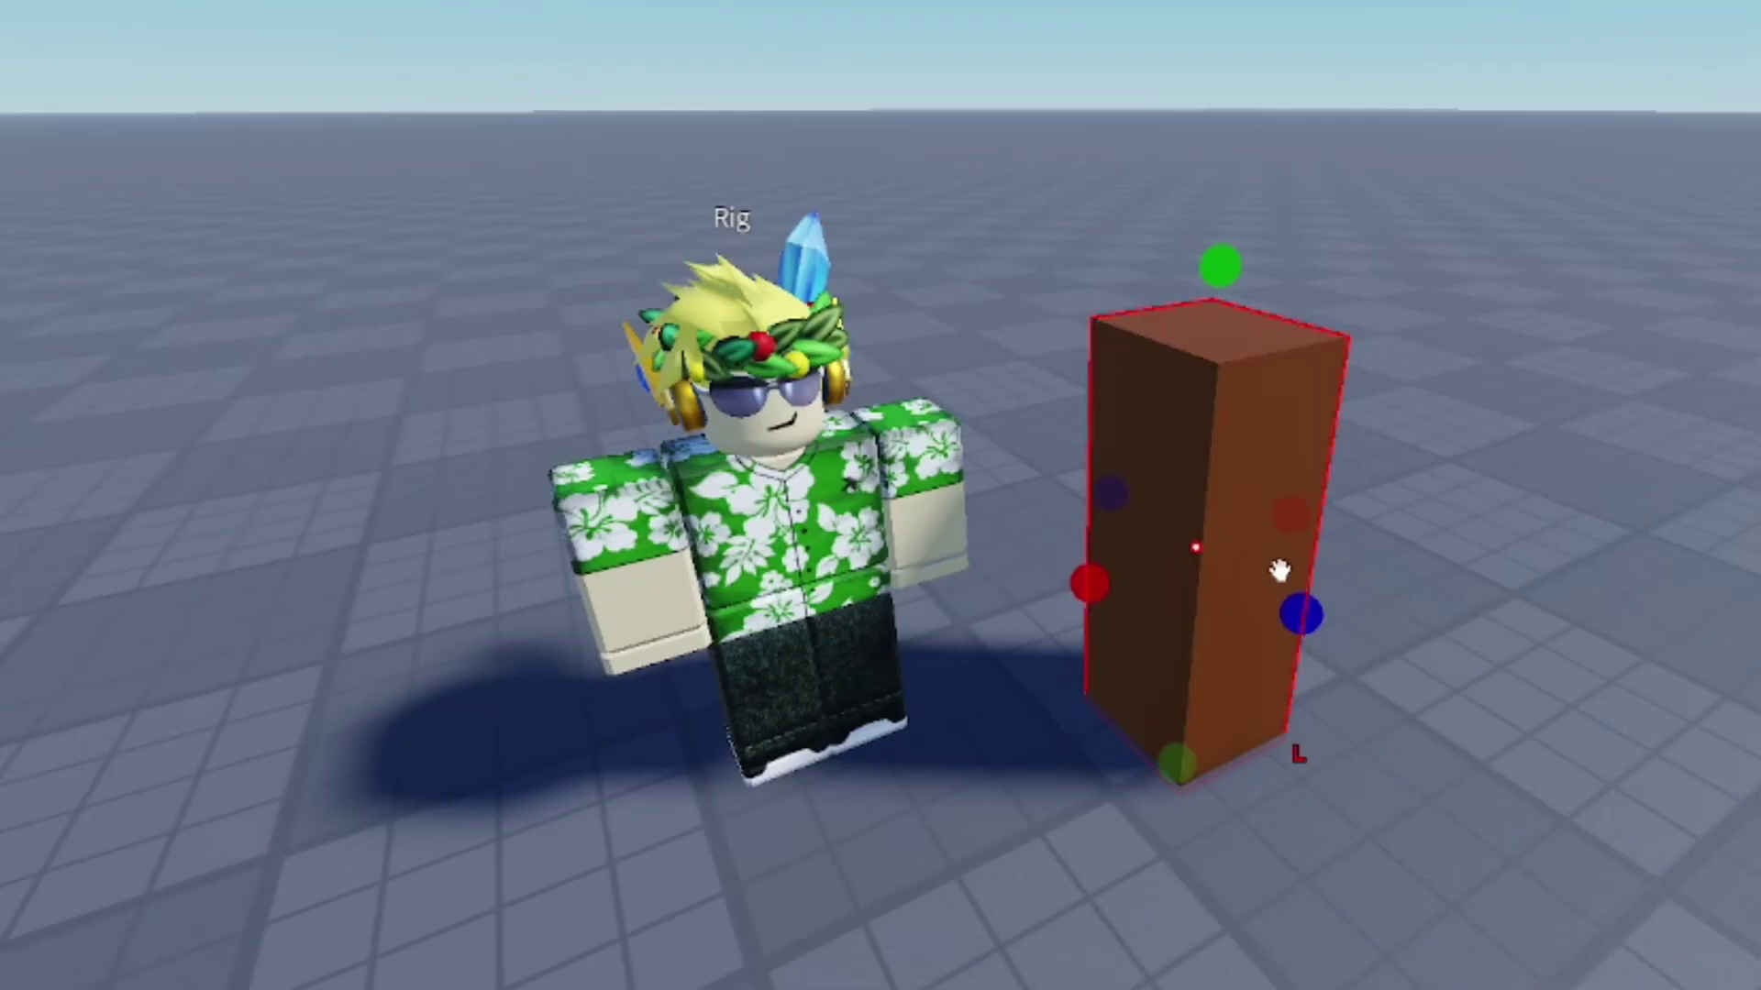
# Step: Orbit and zoom around the brown trunk block to inspect it from below
pyautogui.scroll(5, 1280, 572)
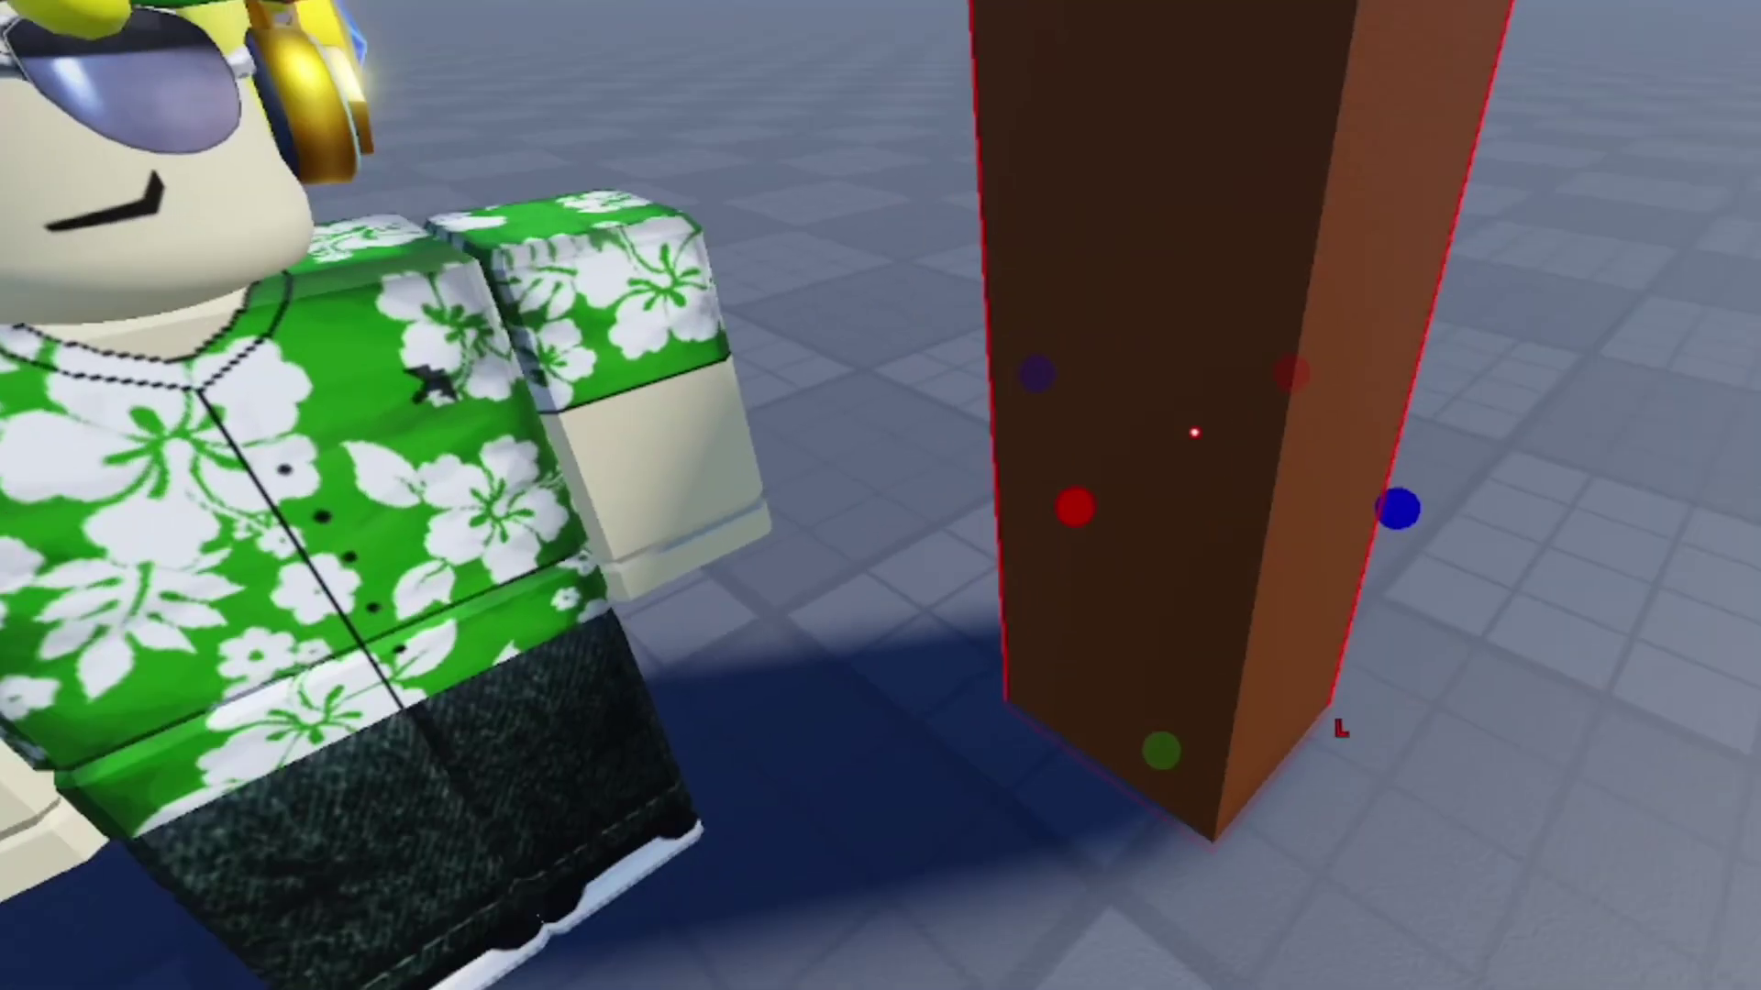
pyautogui.scroll(-8, 1305, 640)
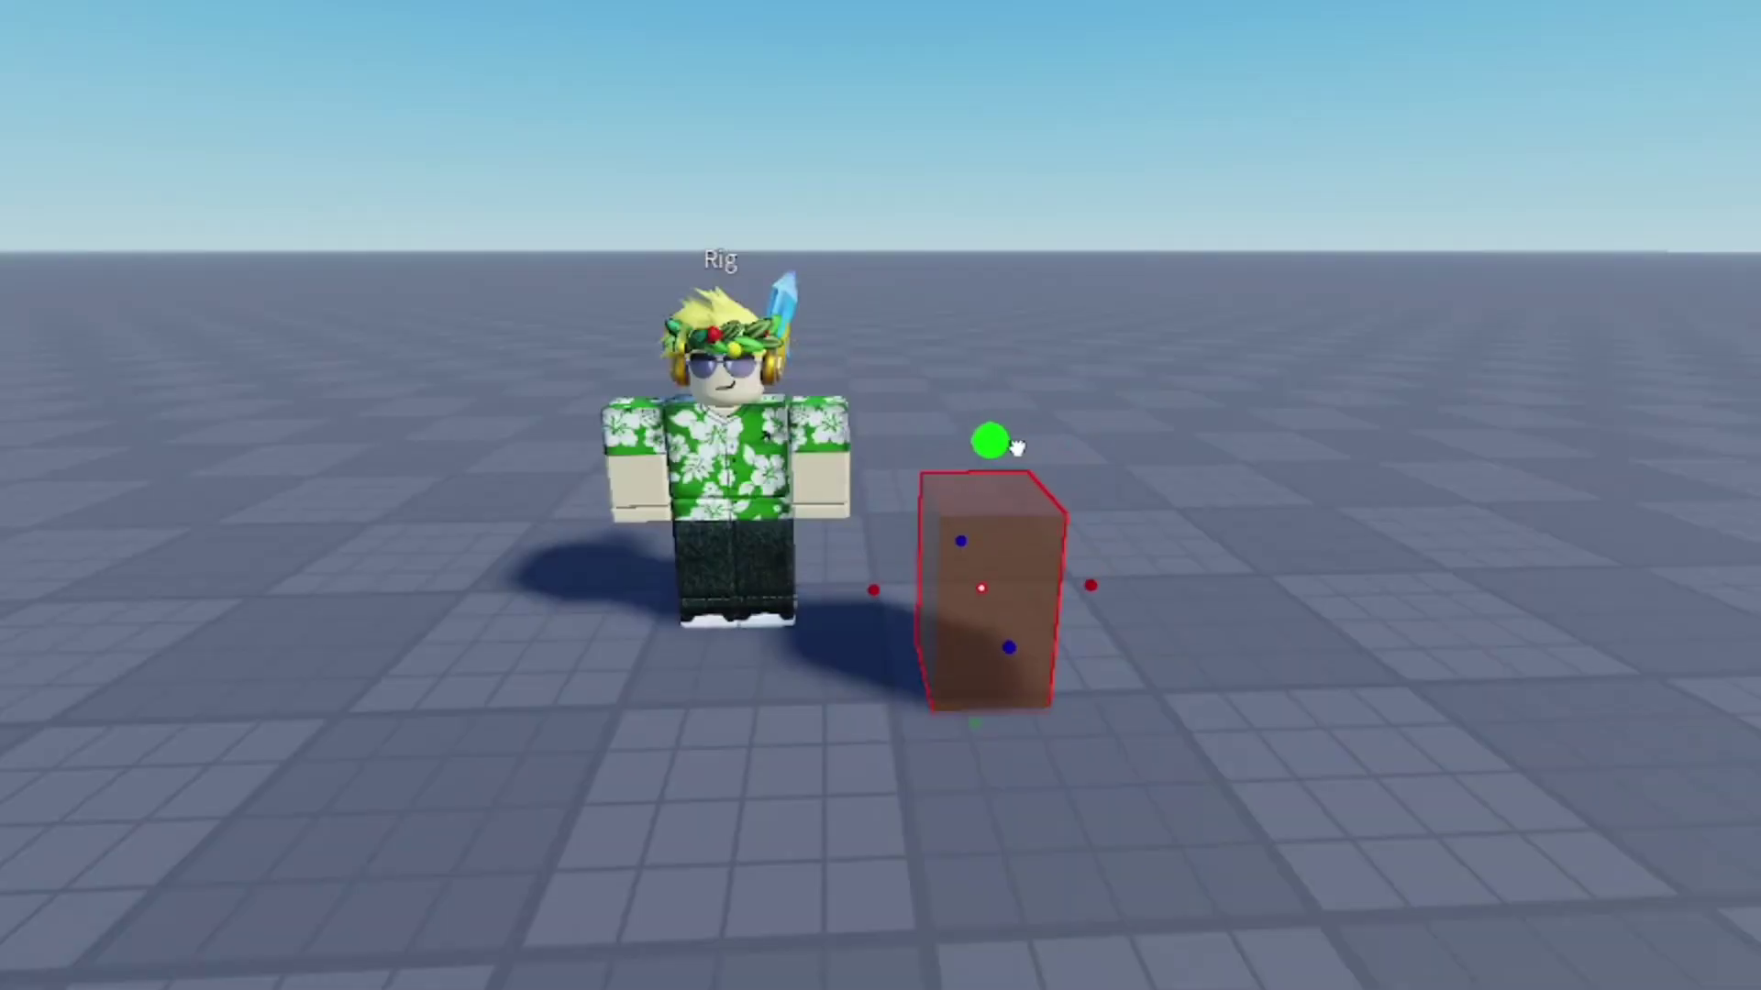
pyautogui.scroll(5, 764, 483)
pyautogui.moveTo(764, 482)
pyautogui.mouseDown(button='right')
pyautogui.moveTo(655, 508)
pyautogui.moveTo(770, 461)
pyautogui.mouseUp(button='right')
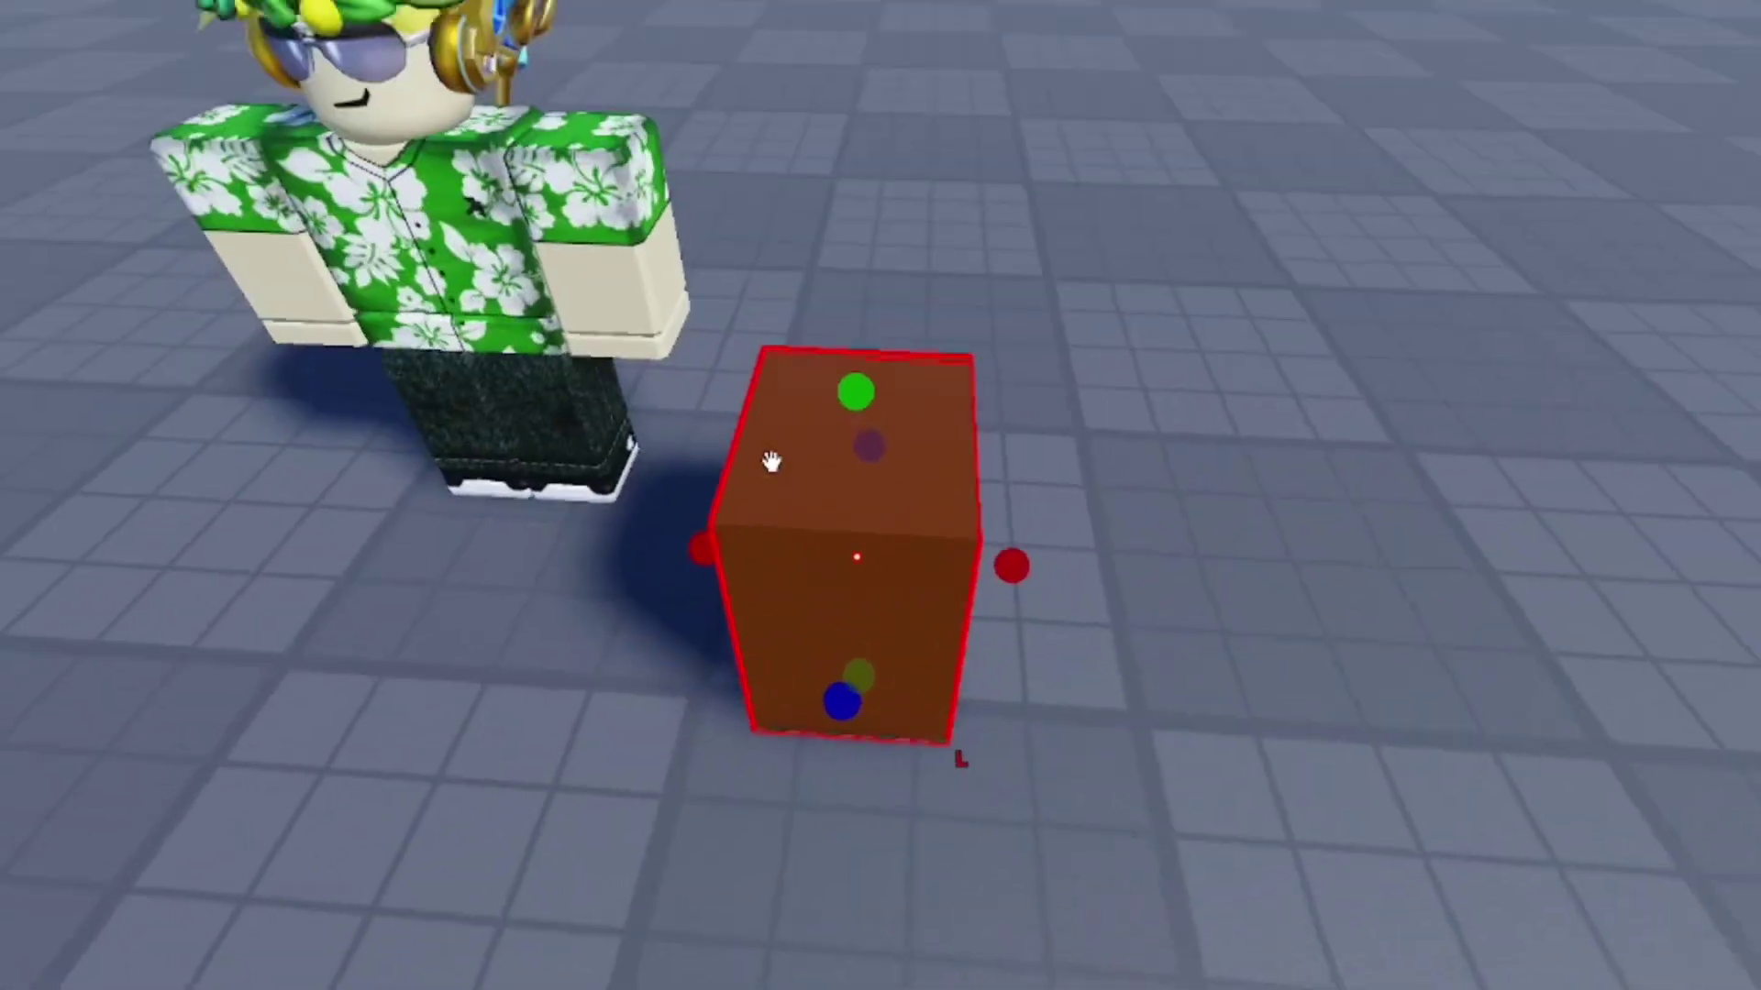
pyautogui.scroll(2, 771, 460)
pyautogui.scroll(-5, 651, 588)
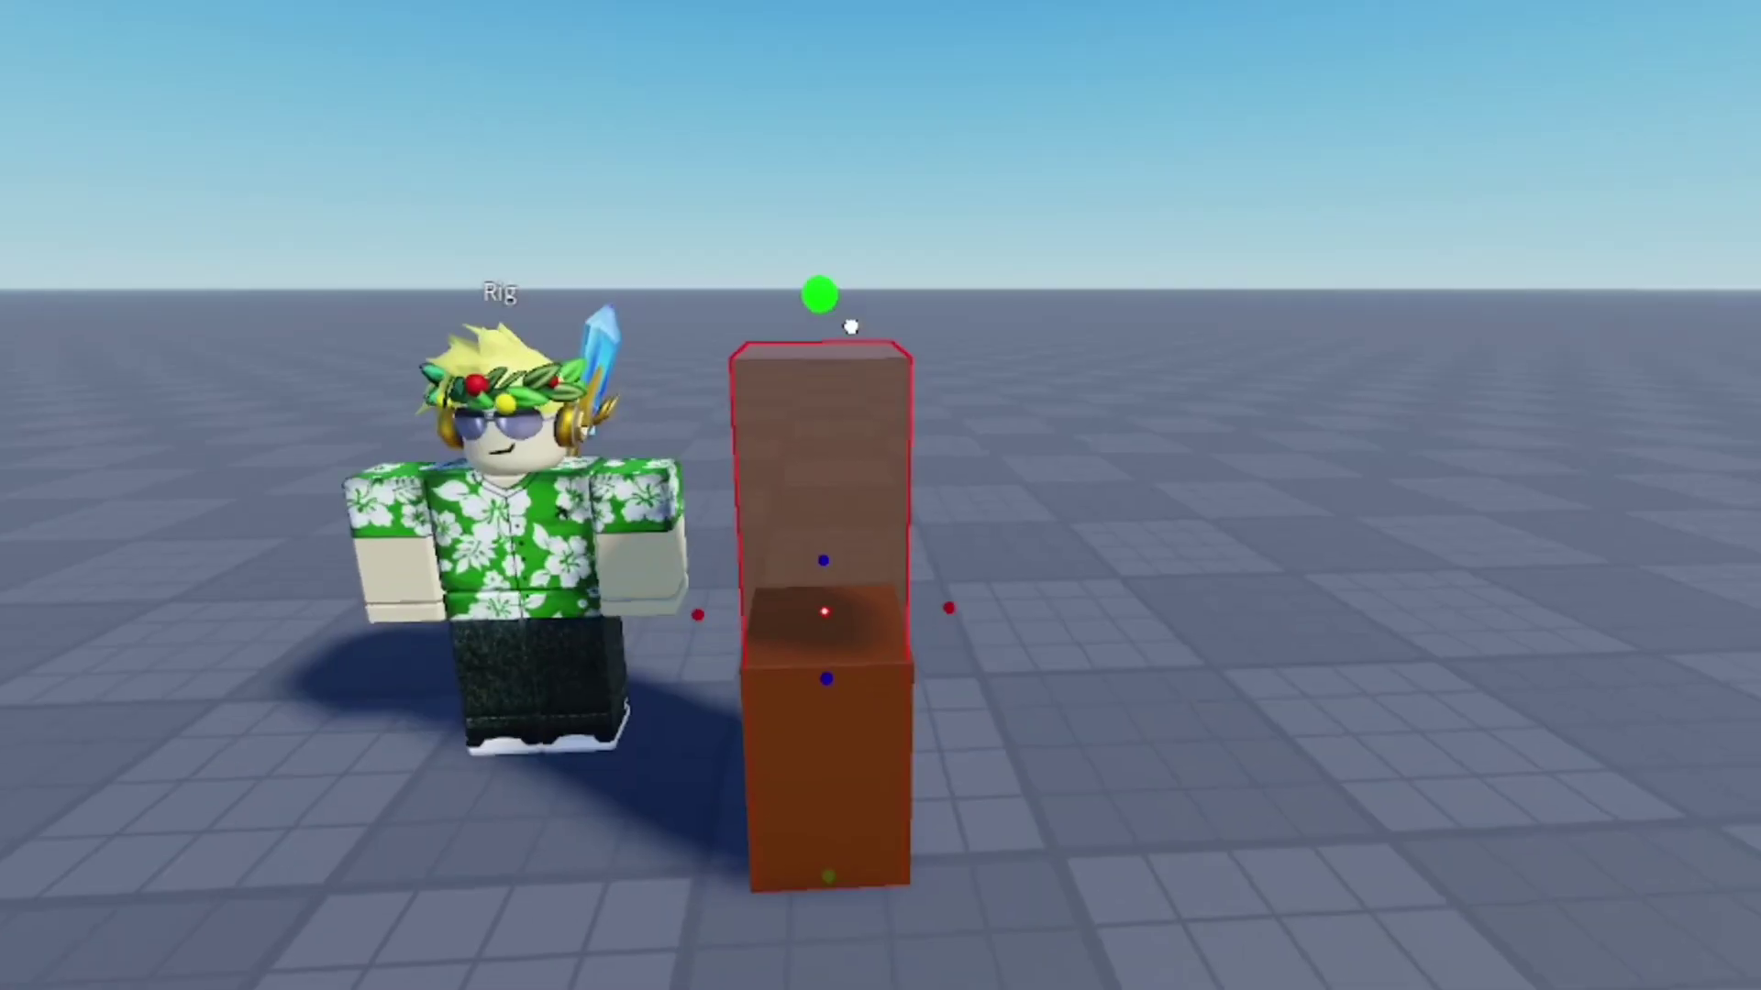
pyautogui.scroll(5, 989, 499)
pyautogui.moveTo(989, 499); pyautogui.dragTo(798, 660, button='right')
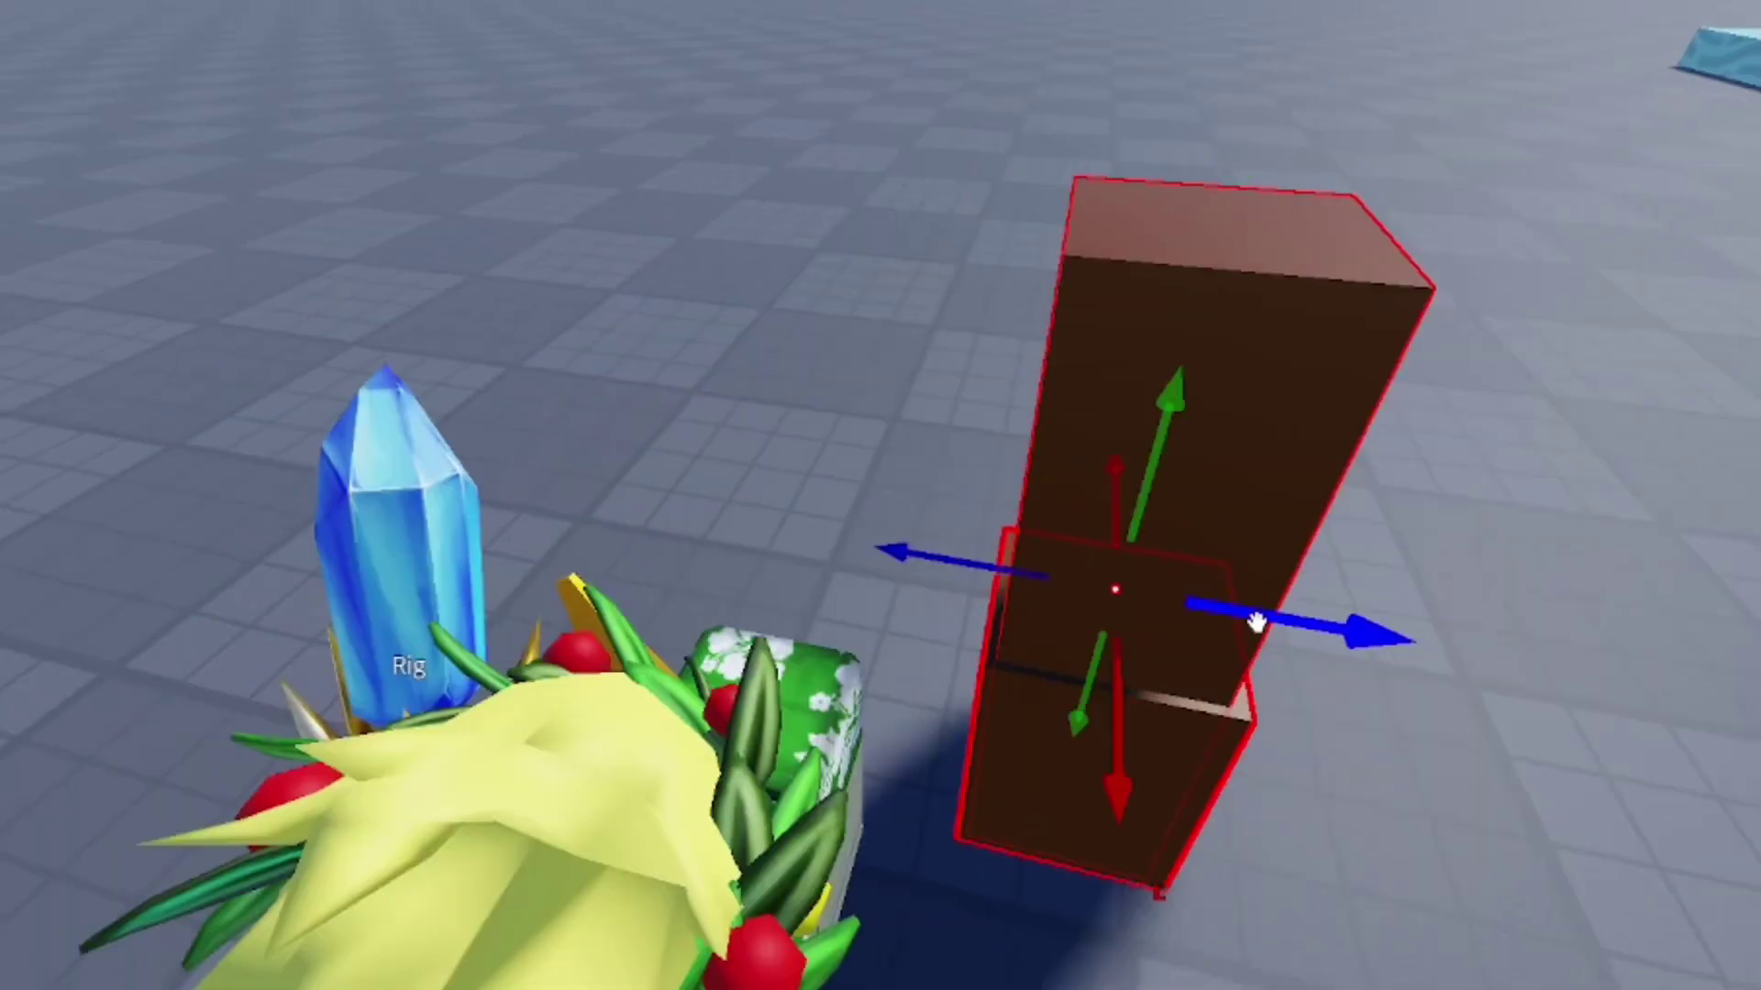
# Step: Rotate the upper trunk block so it angles off the base block
pyautogui.hotkey('ctrl', '4')
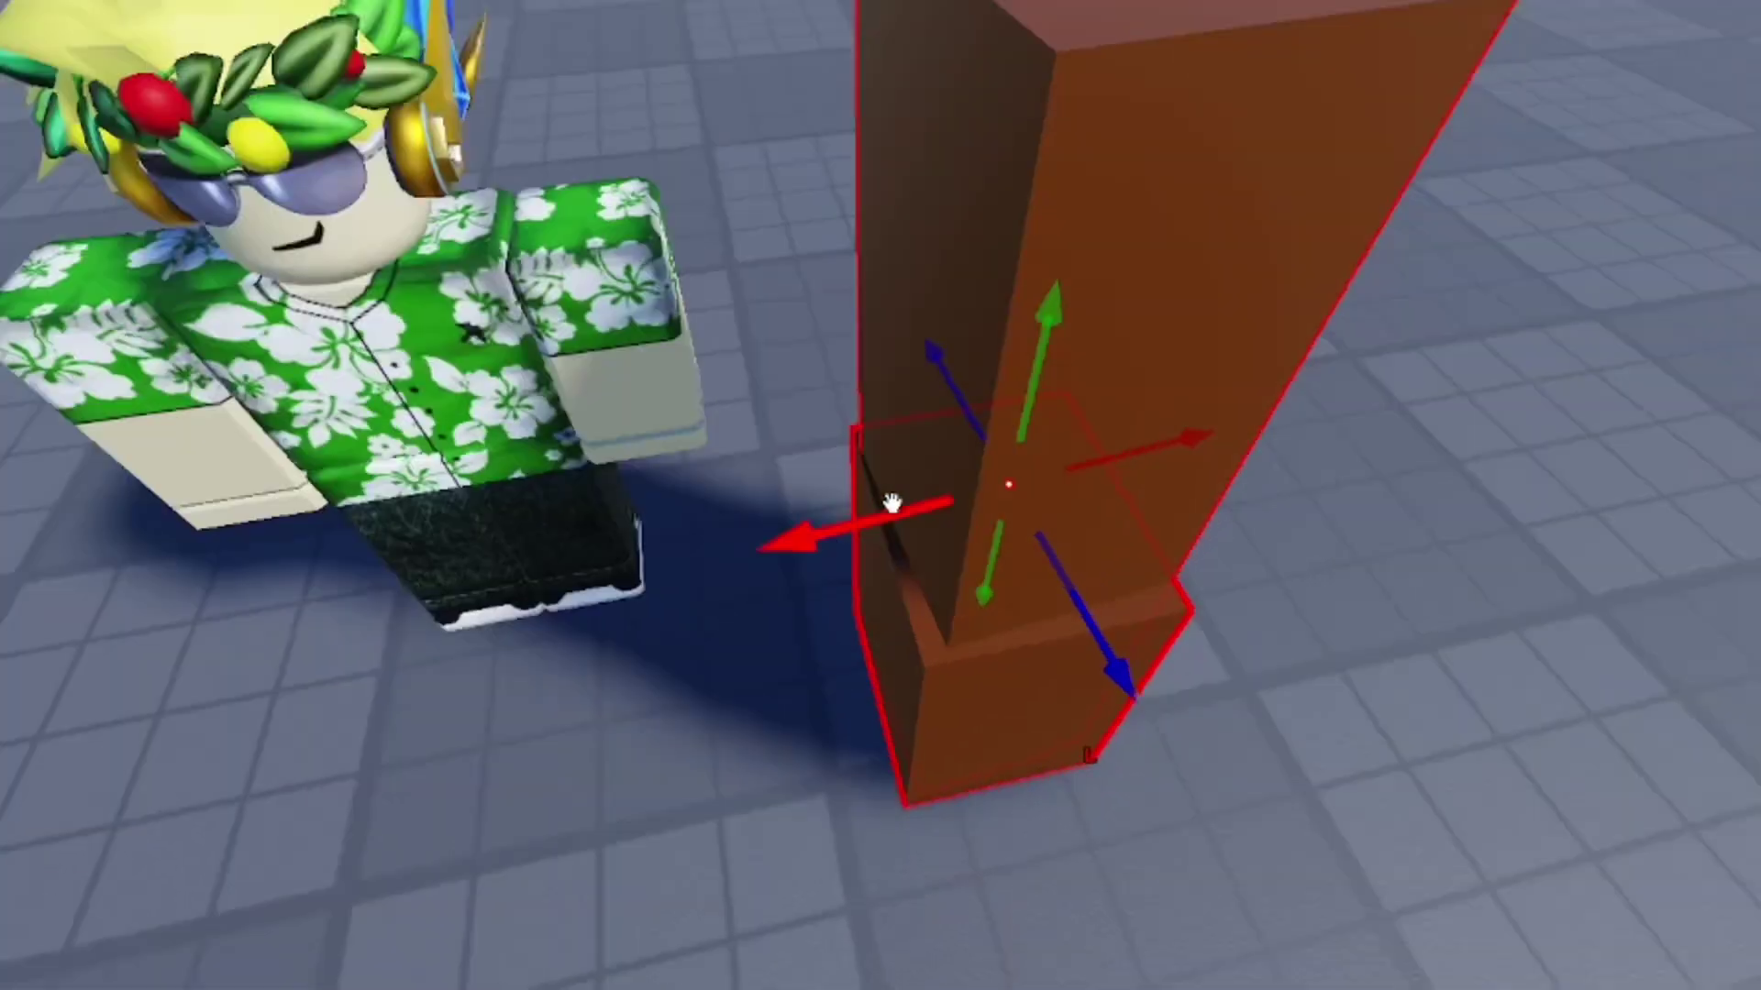
pyautogui.moveTo(889, 499); pyautogui.dragTo(943, 541, button='right')
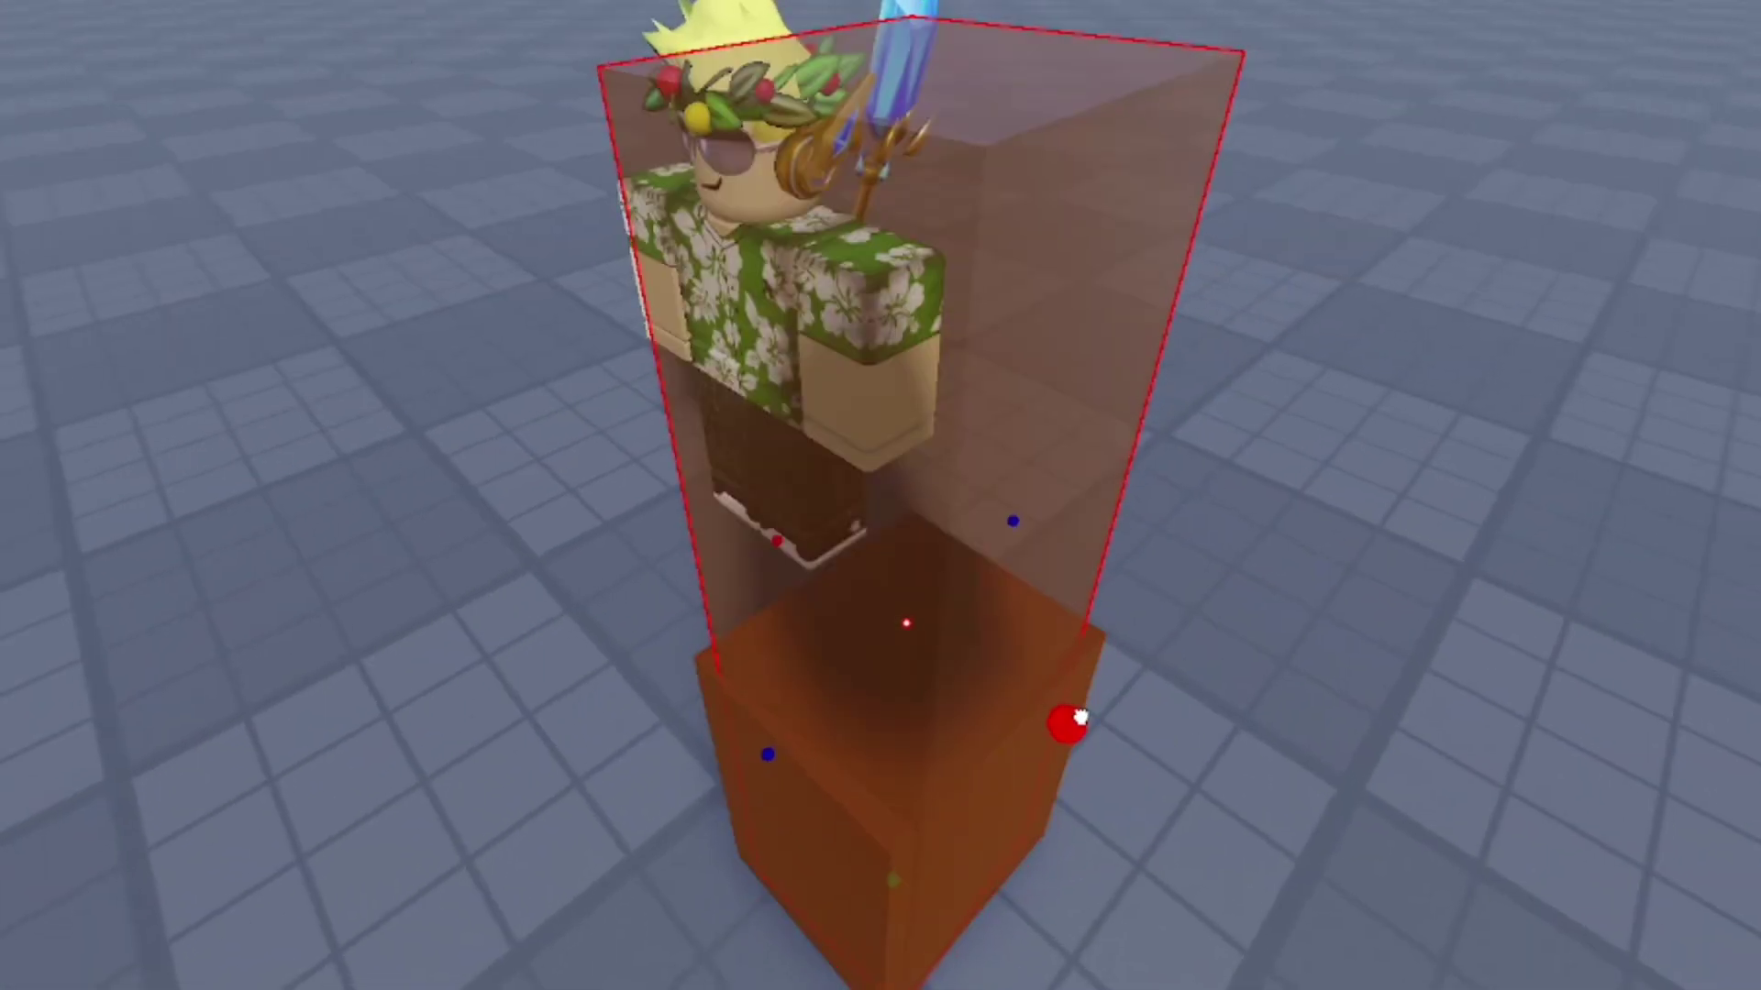
pyautogui.scroll(3, 1161, 882)
pyautogui.scroll(5, 1162, 866)
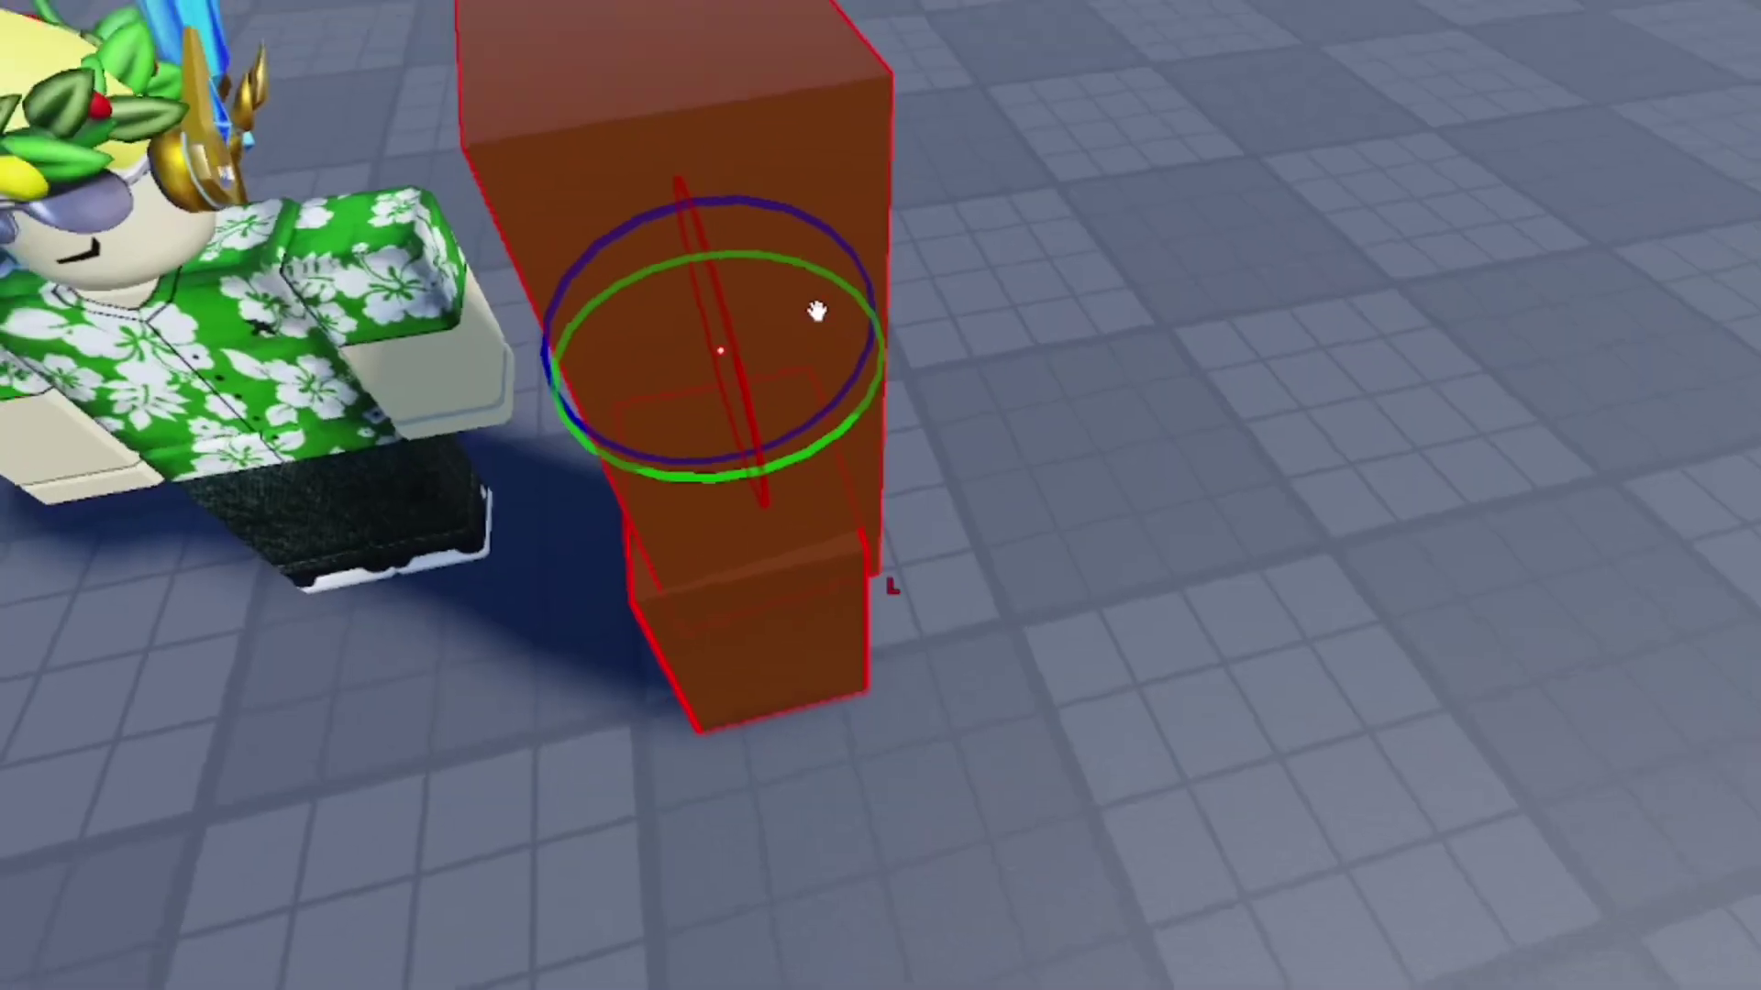
pyautogui.scroll(2, 796, 459)
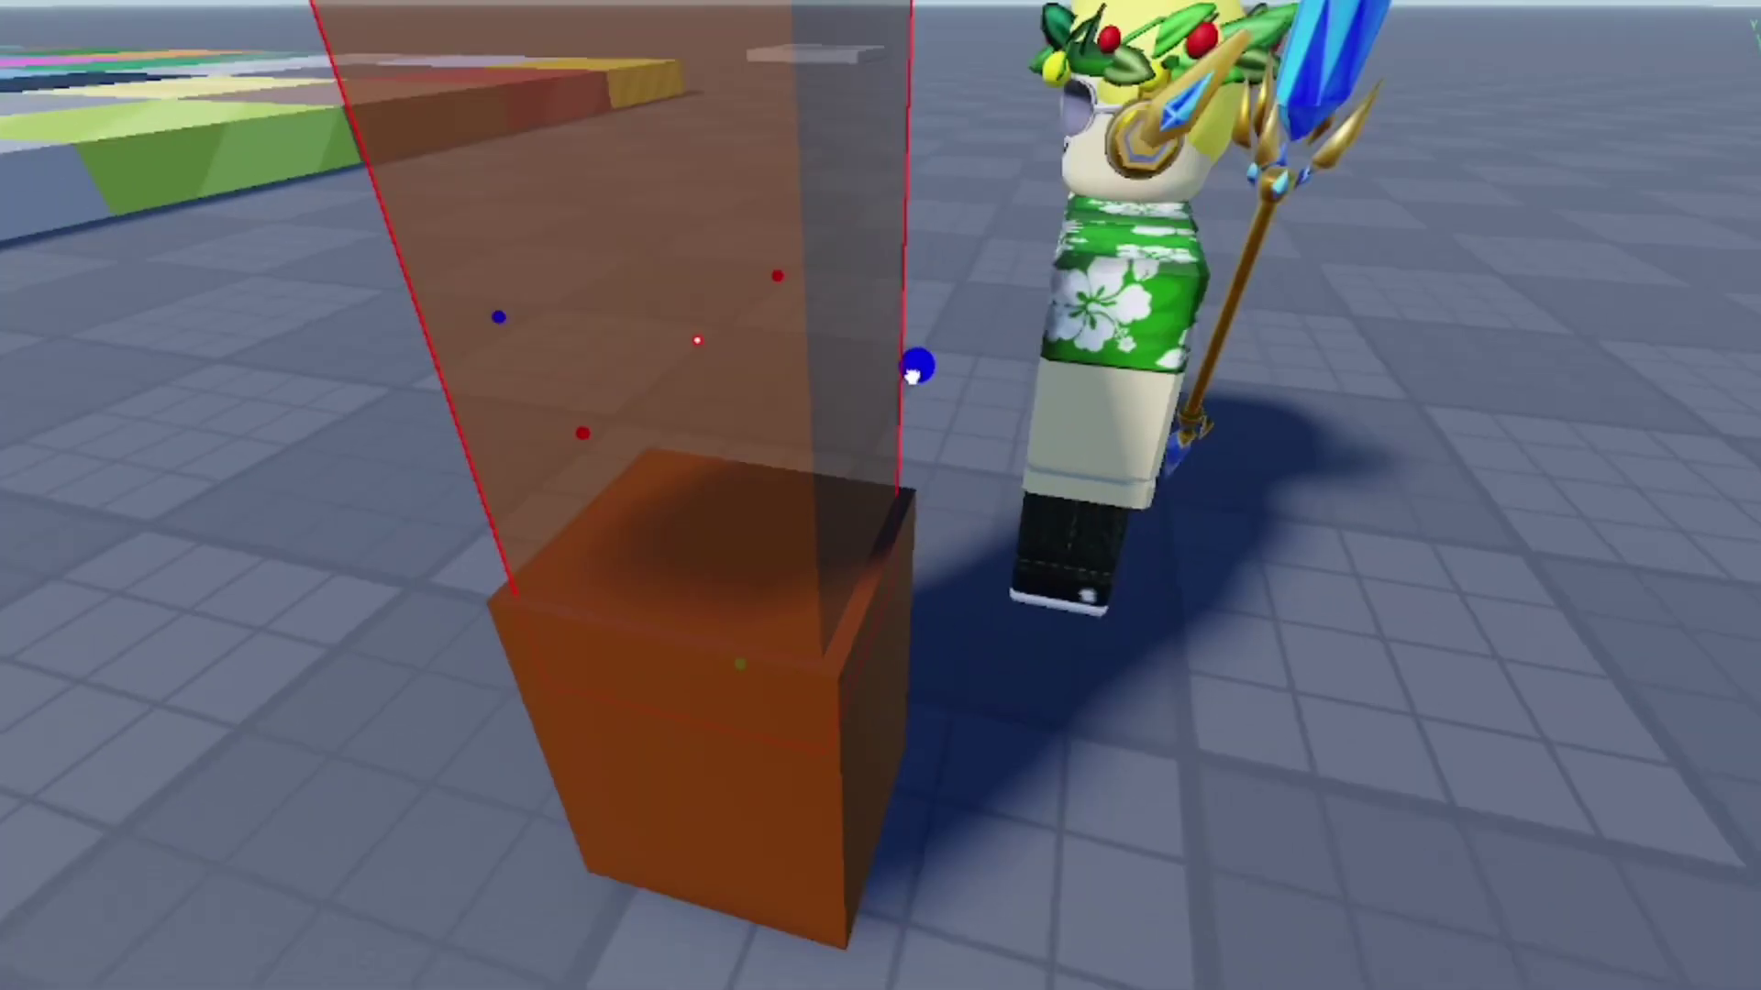
# Step: Slide the base trunk block sideways and shorten the upper trunk block beneath the green canopy
pyautogui.scroll(3, 909, 390)
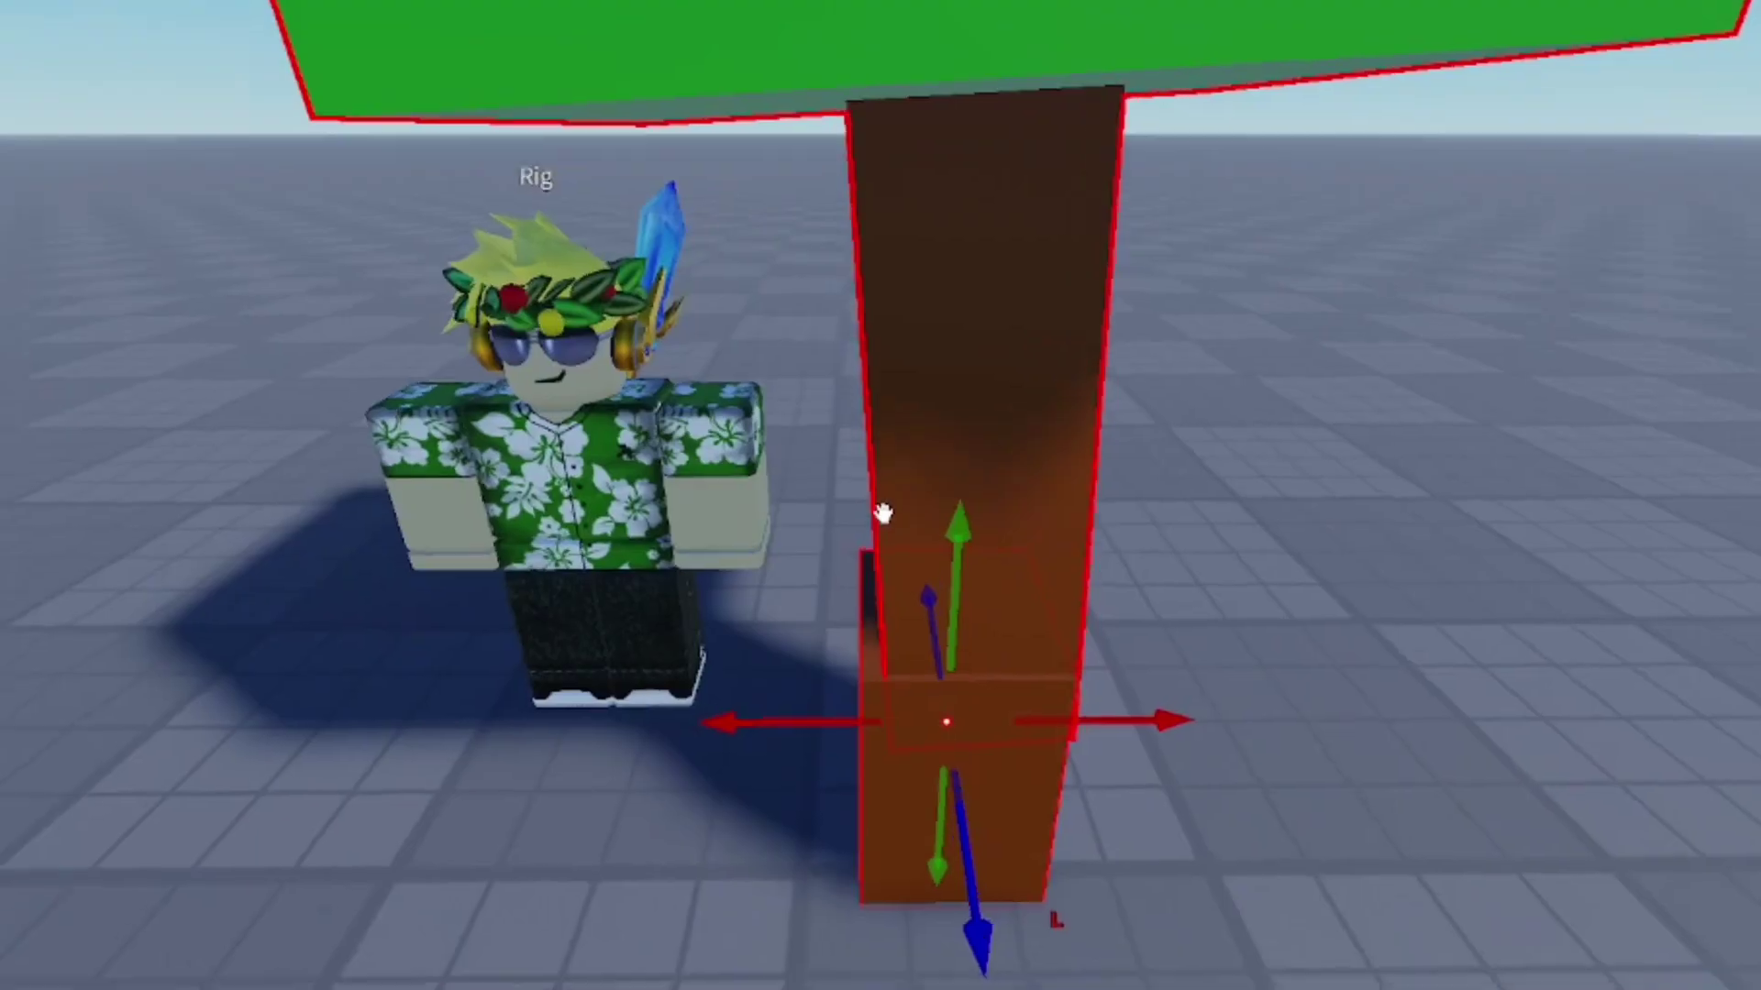
pyautogui.moveTo(1074, 721); pyautogui.dragTo(1089, 715)
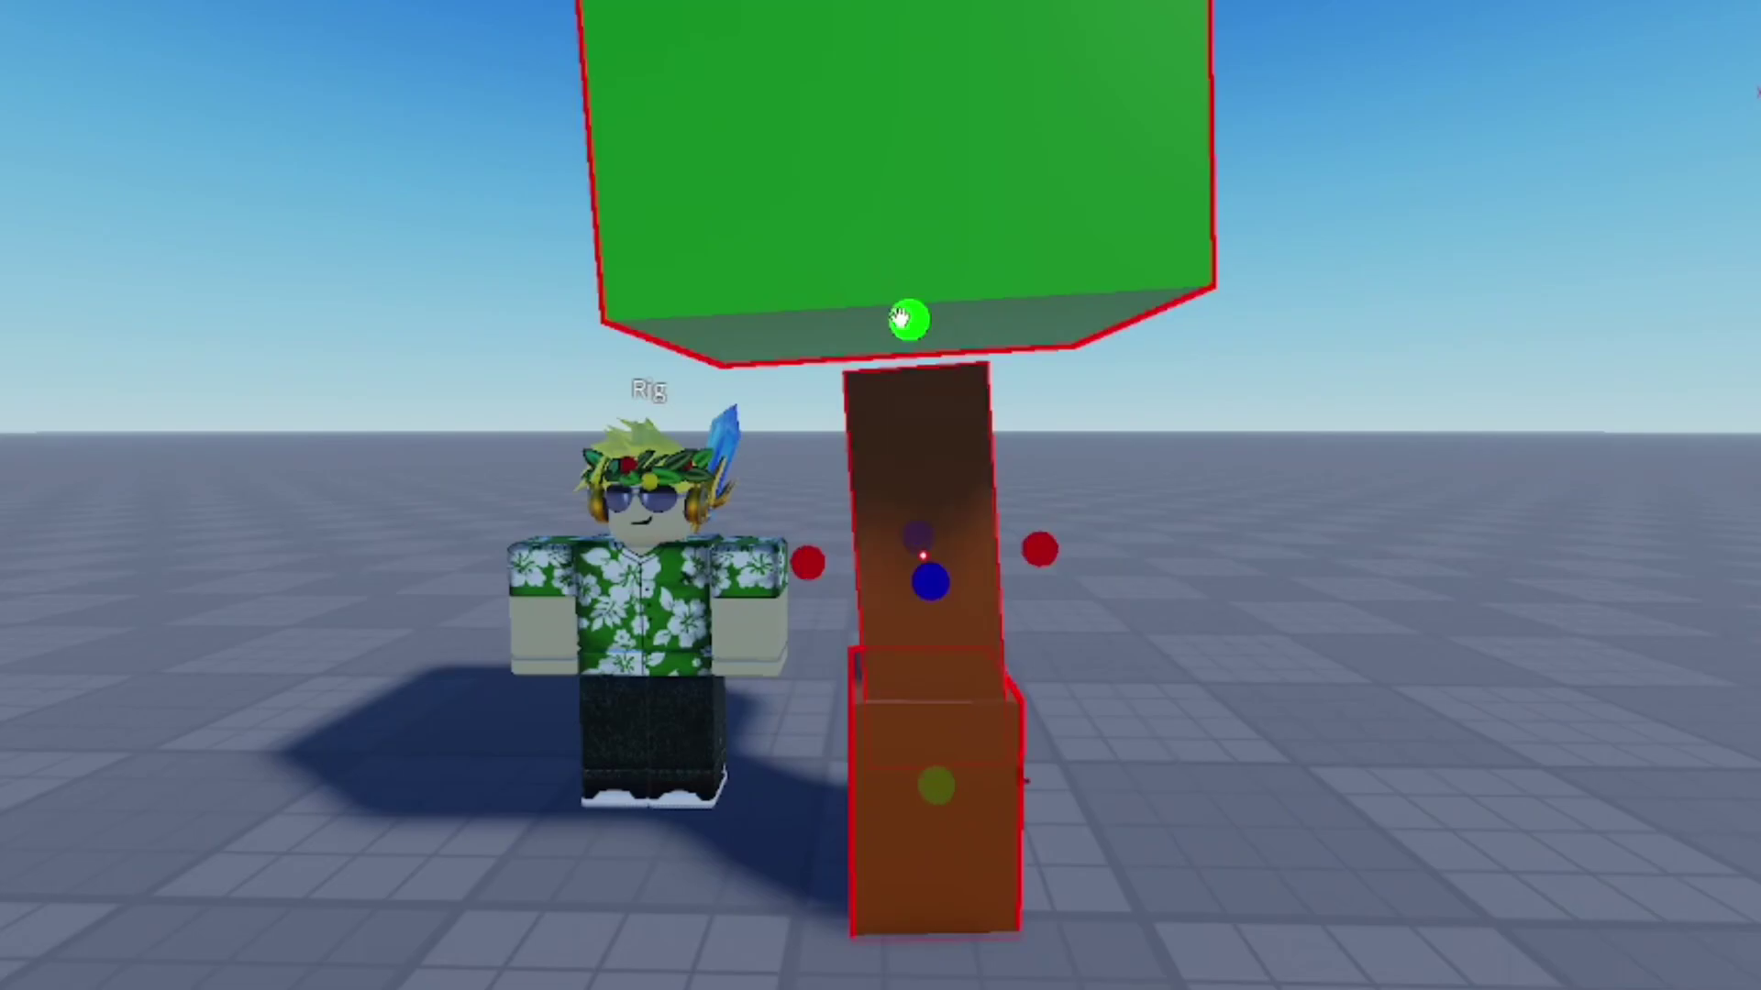
pyautogui.moveTo(908, 320); pyautogui.dragTo(910, 342)
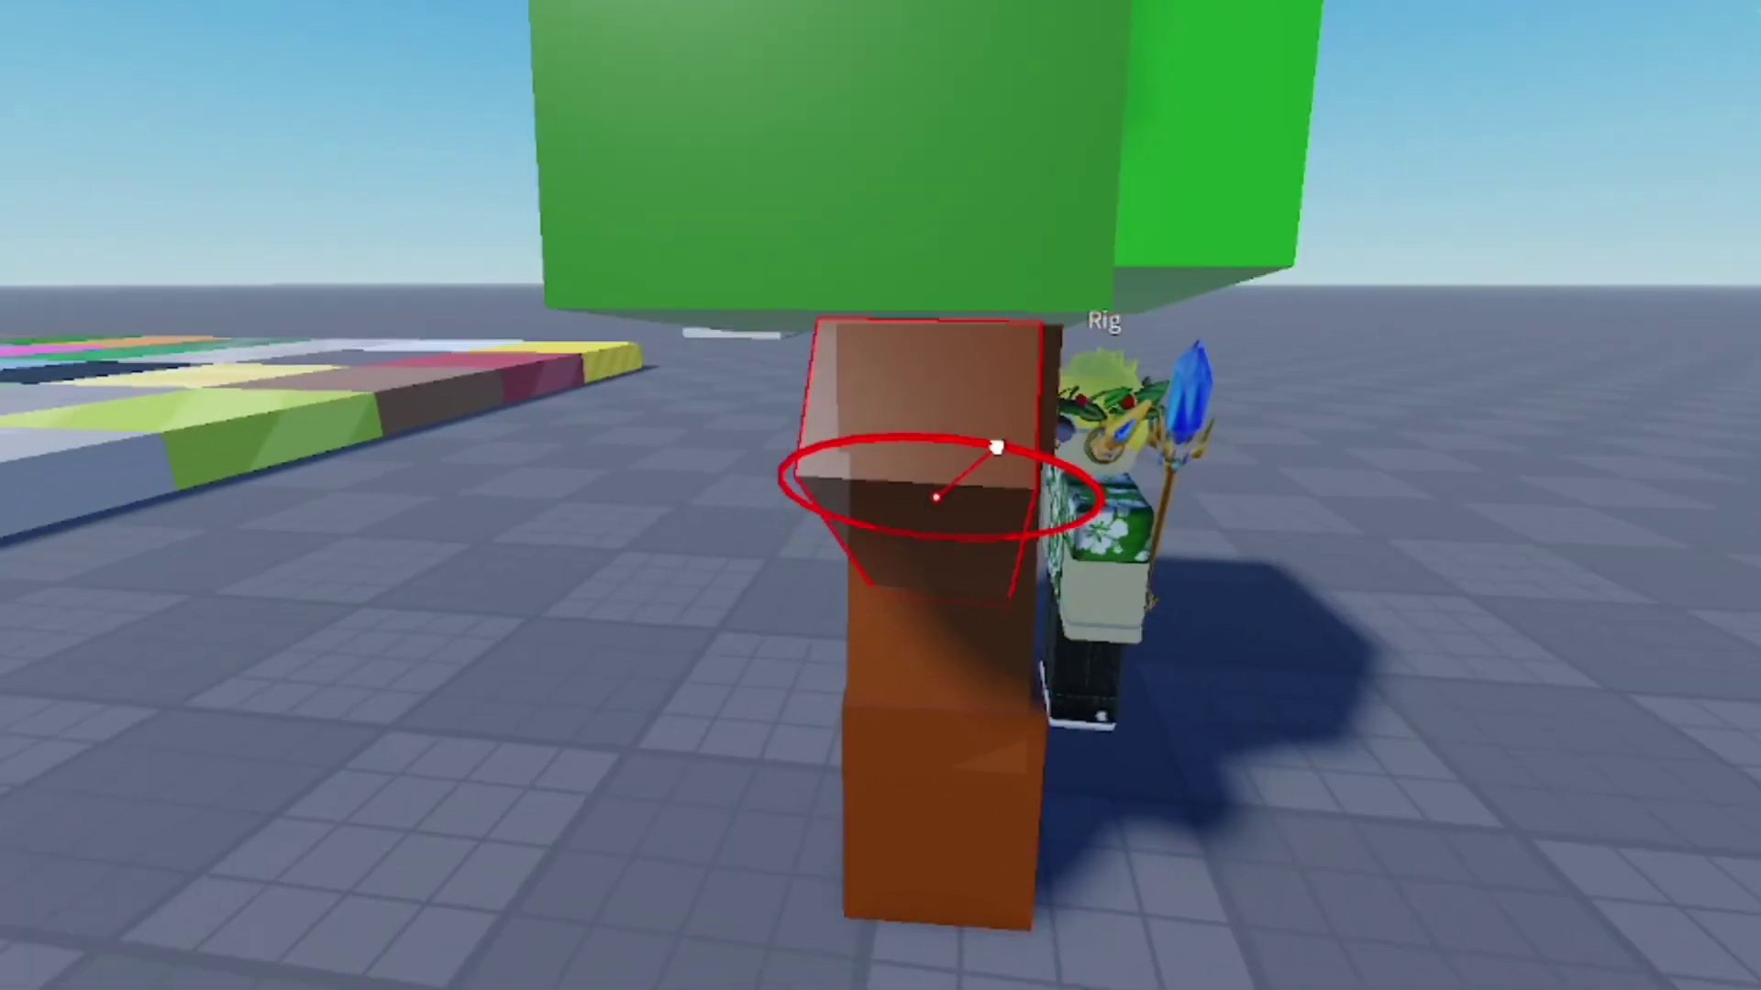
# Step: Switch to the Move tool (Ctrl+2) to position the new side branch block
pyautogui.hotkey('ctrl', '2')
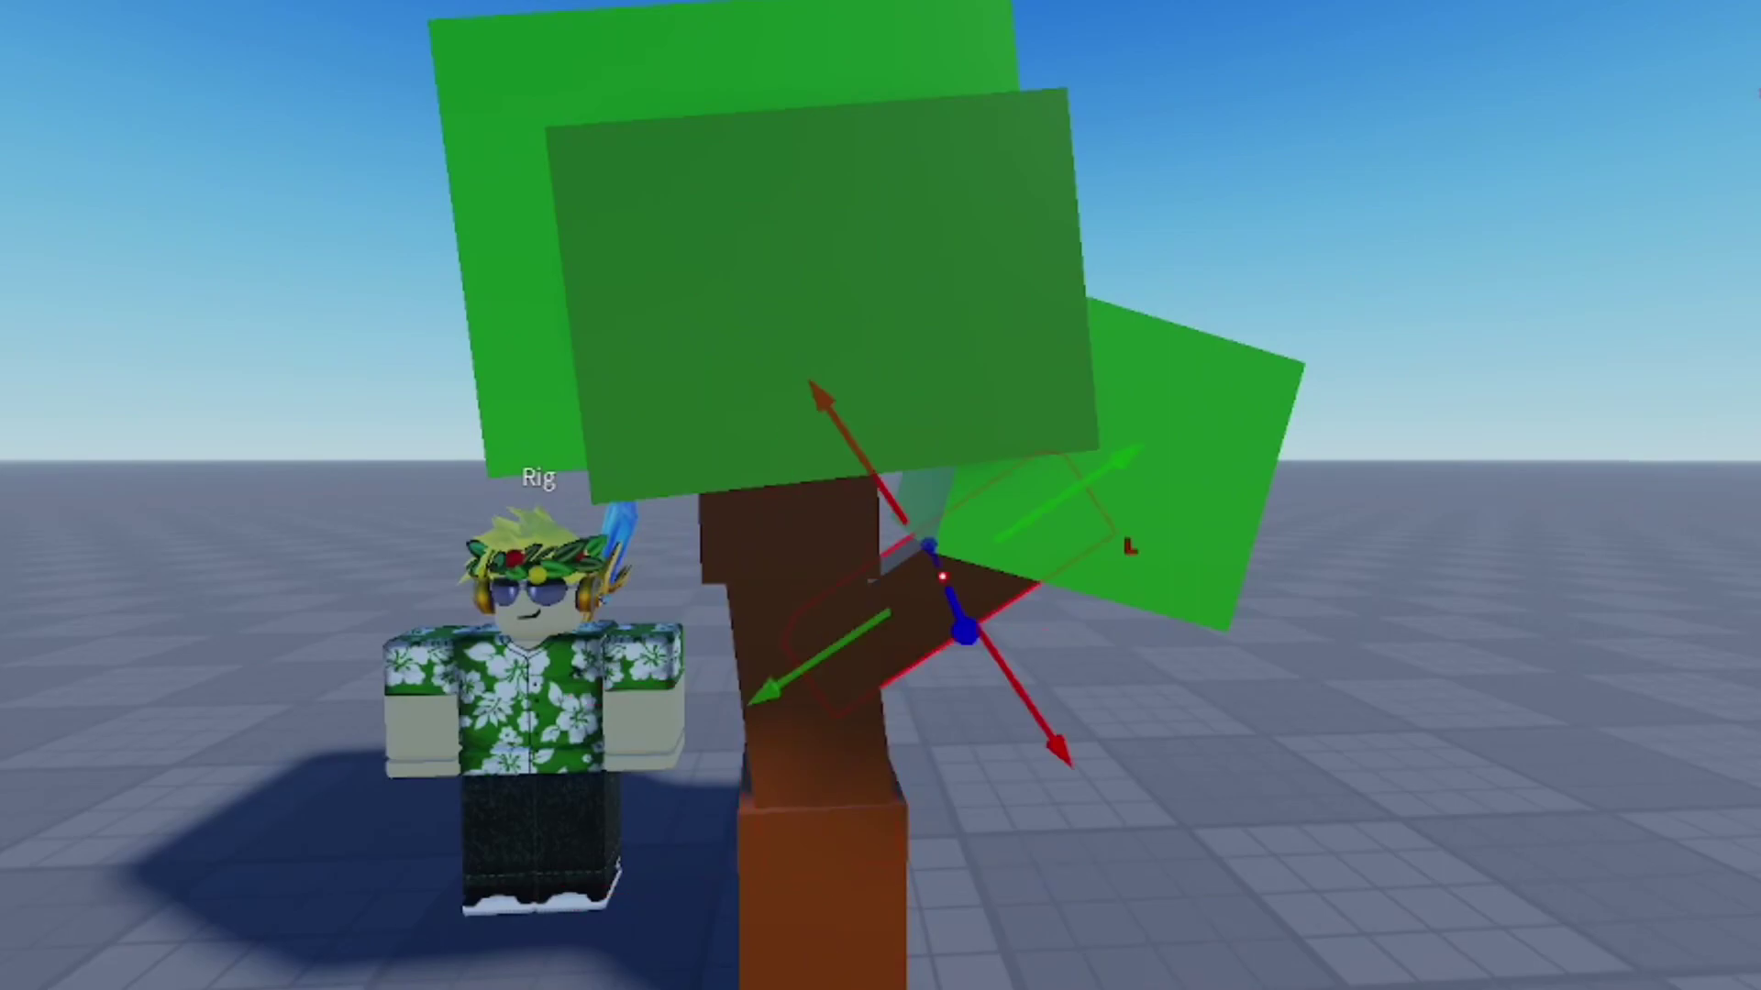
# Step: Move the side leaf block right along the X axis onto the branch tip
pyautogui.hotkey('ctrl', '2')
pyautogui.moveTo(1197, 497); pyautogui.dragTo(1212, 502)
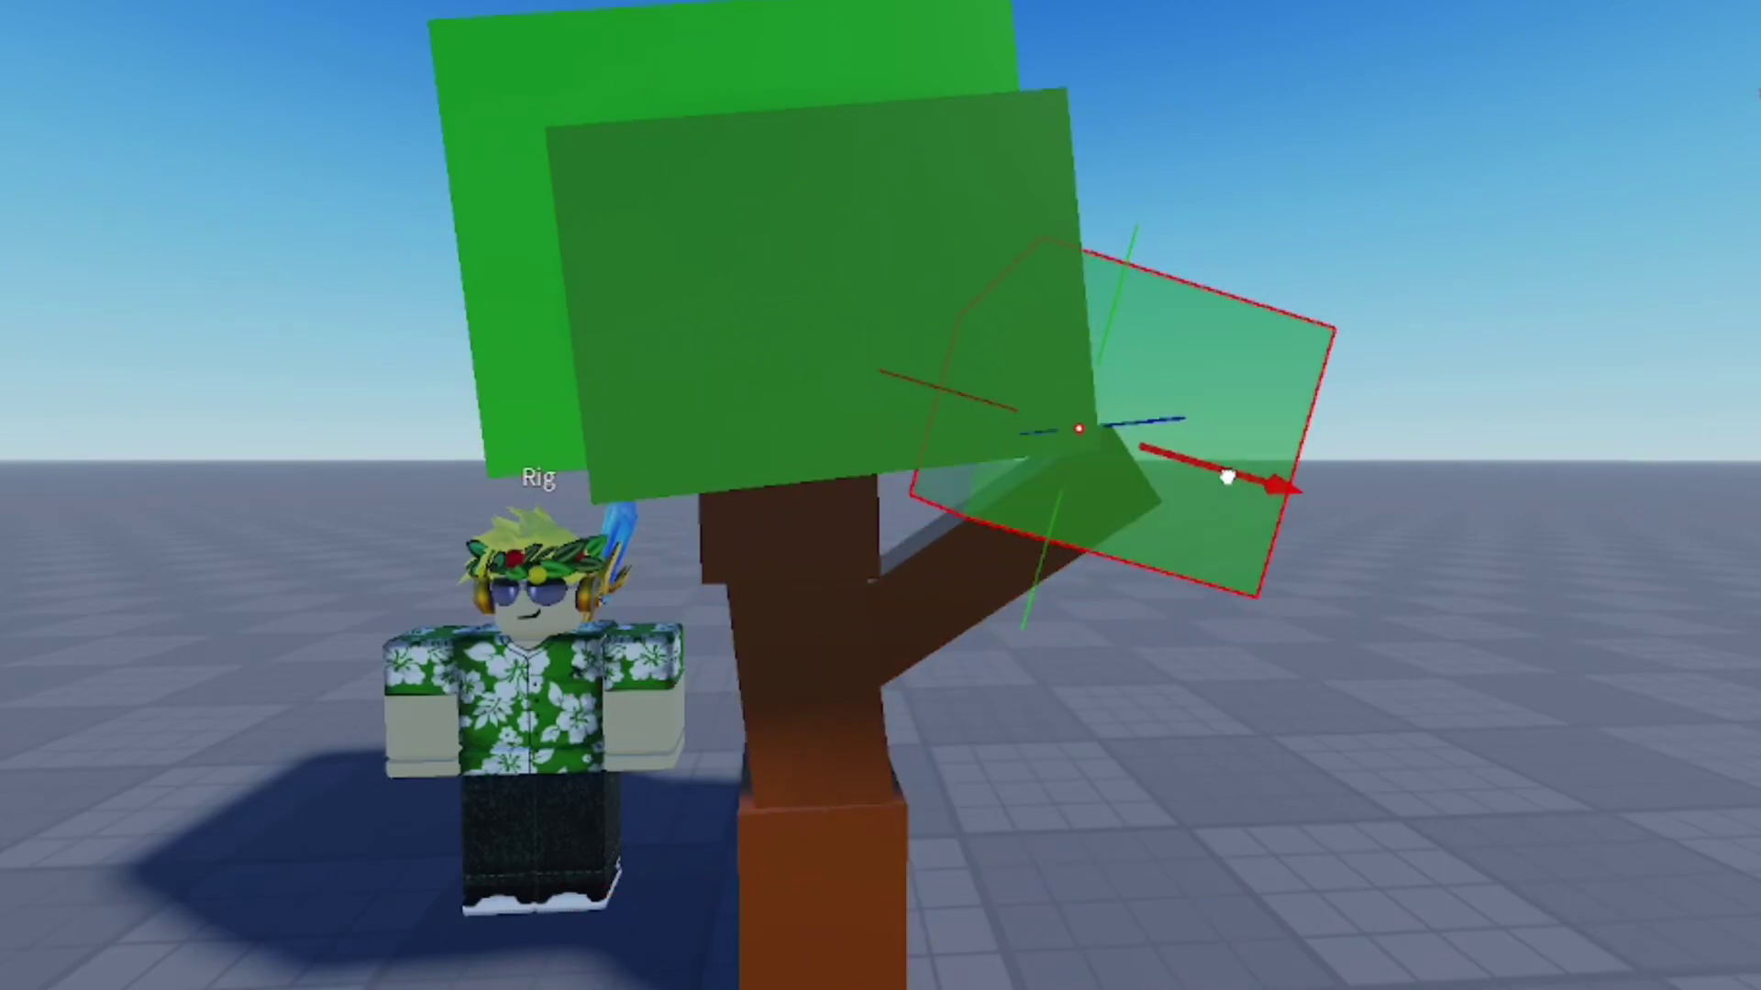
pyautogui.moveTo(1227, 477); pyautogui.dragTo(1239, 481)
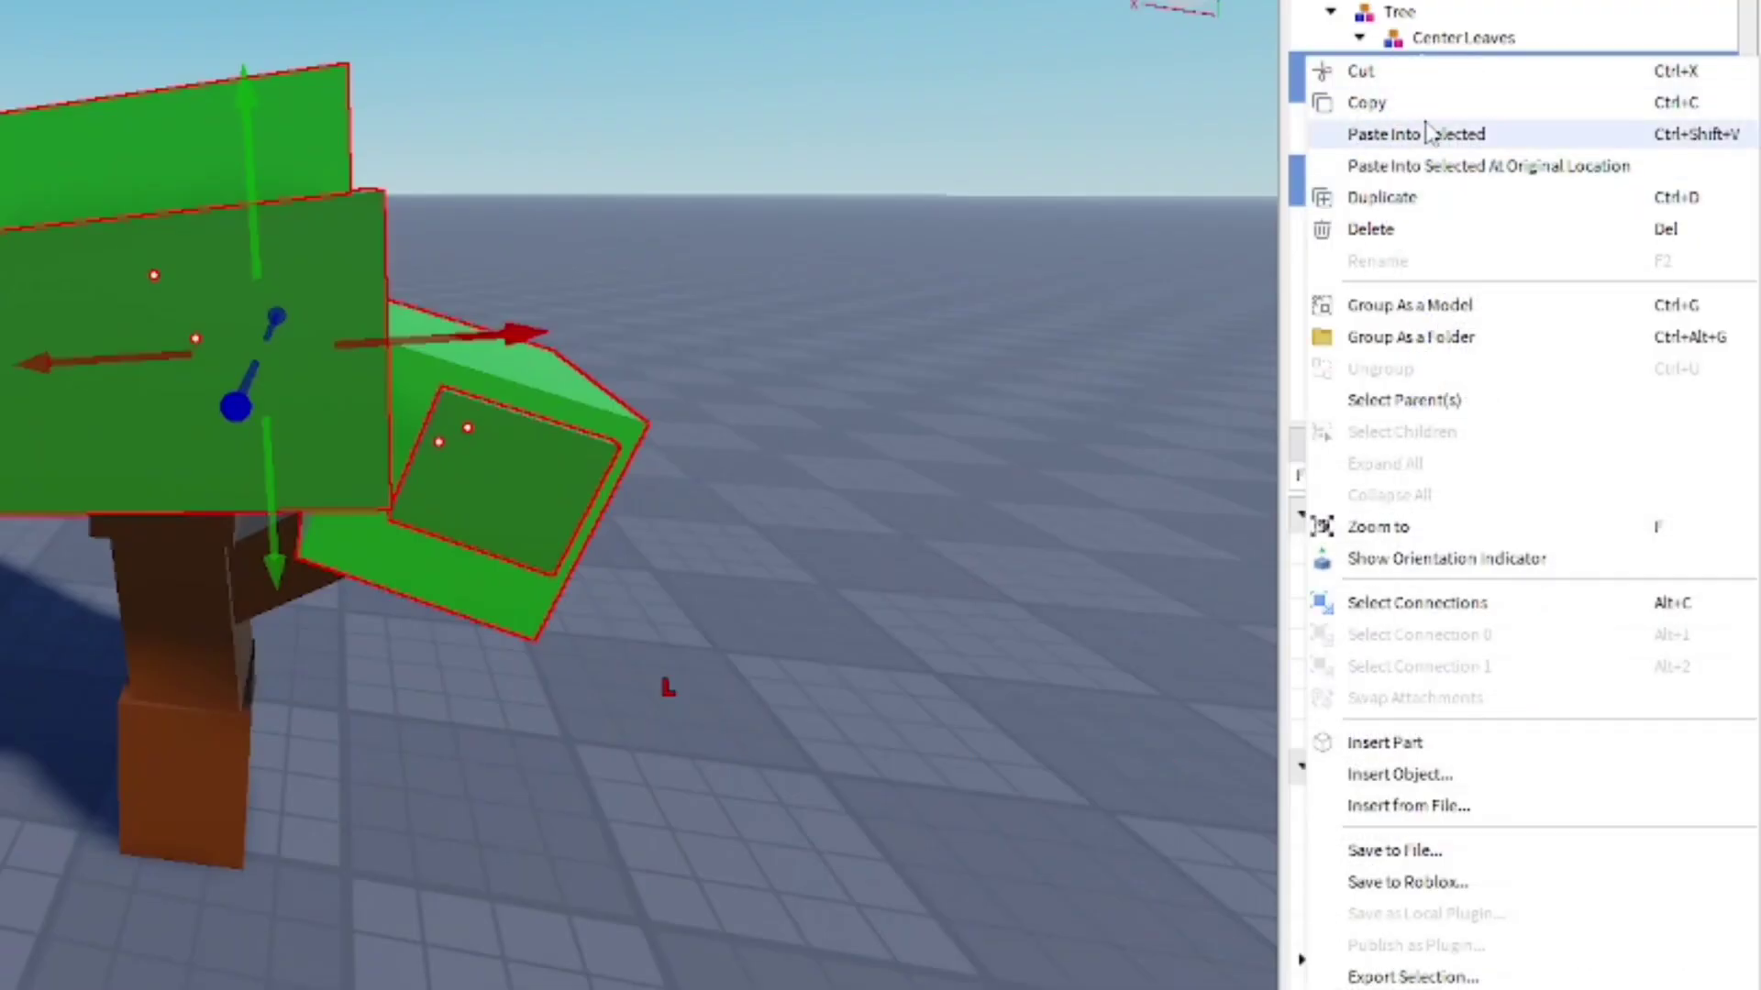
# Step: Paste the copied textures into the selected leaf parts and adjust their StudsPerTileU tiling
pyautogui.click(1413, 130)
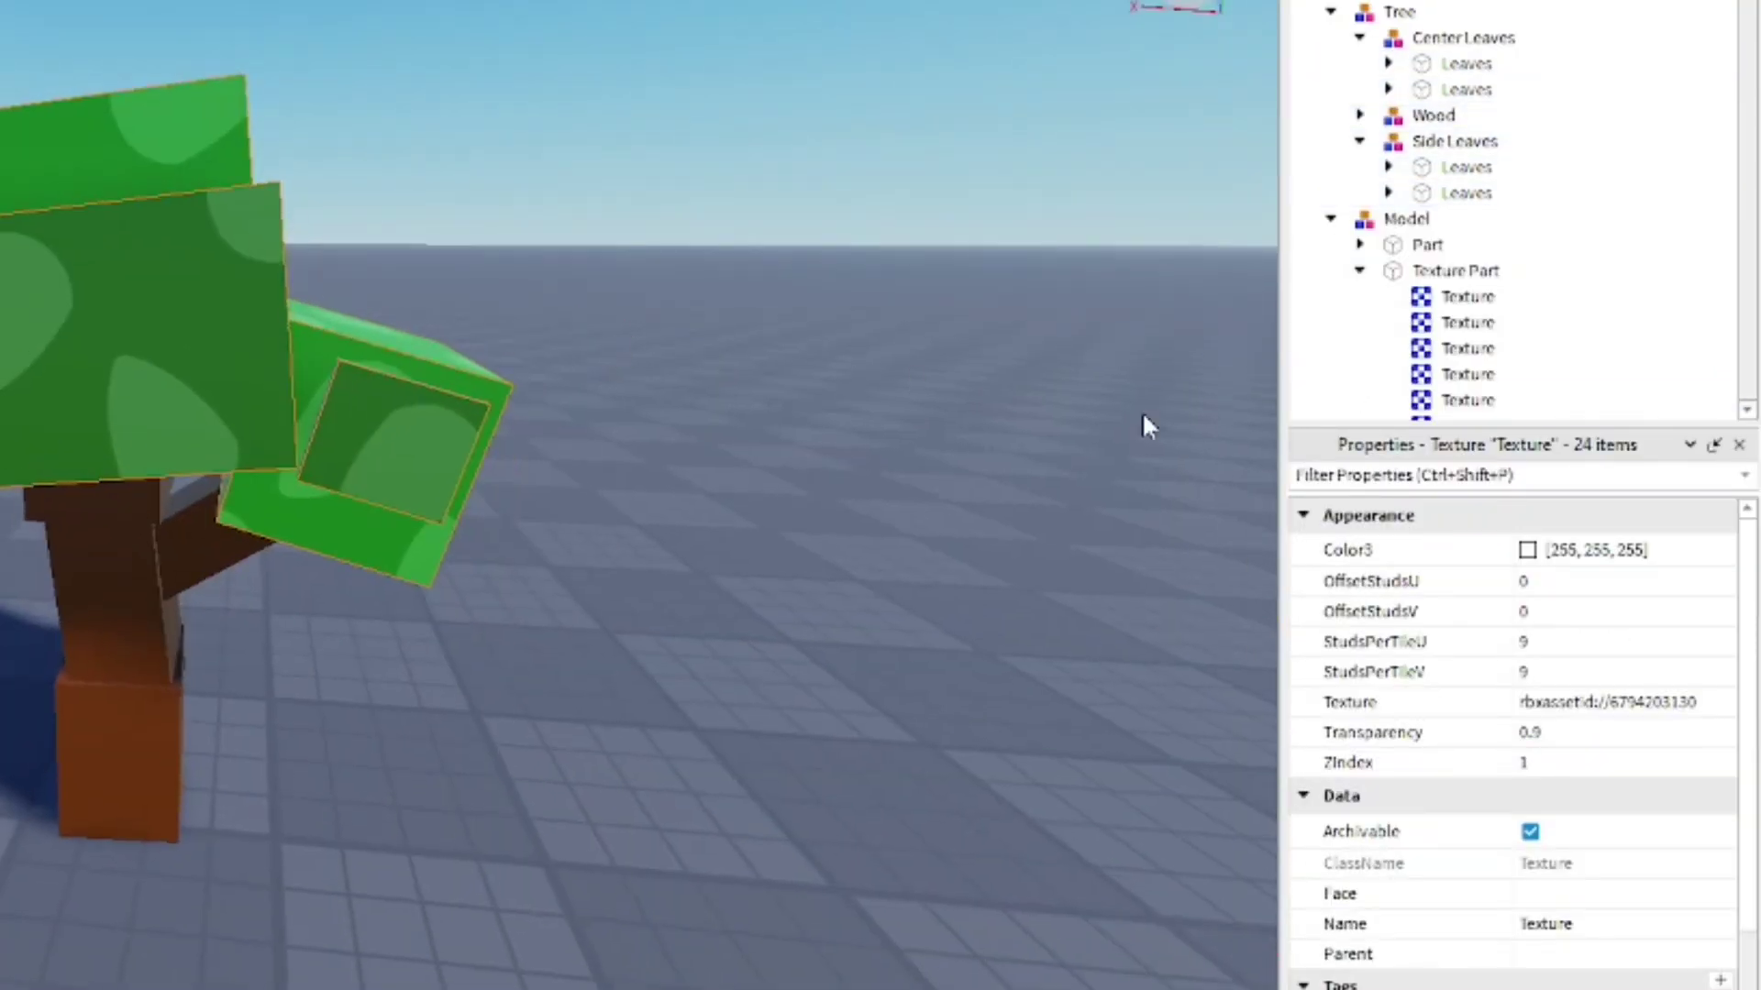
pyautogui.click(1567, 649)
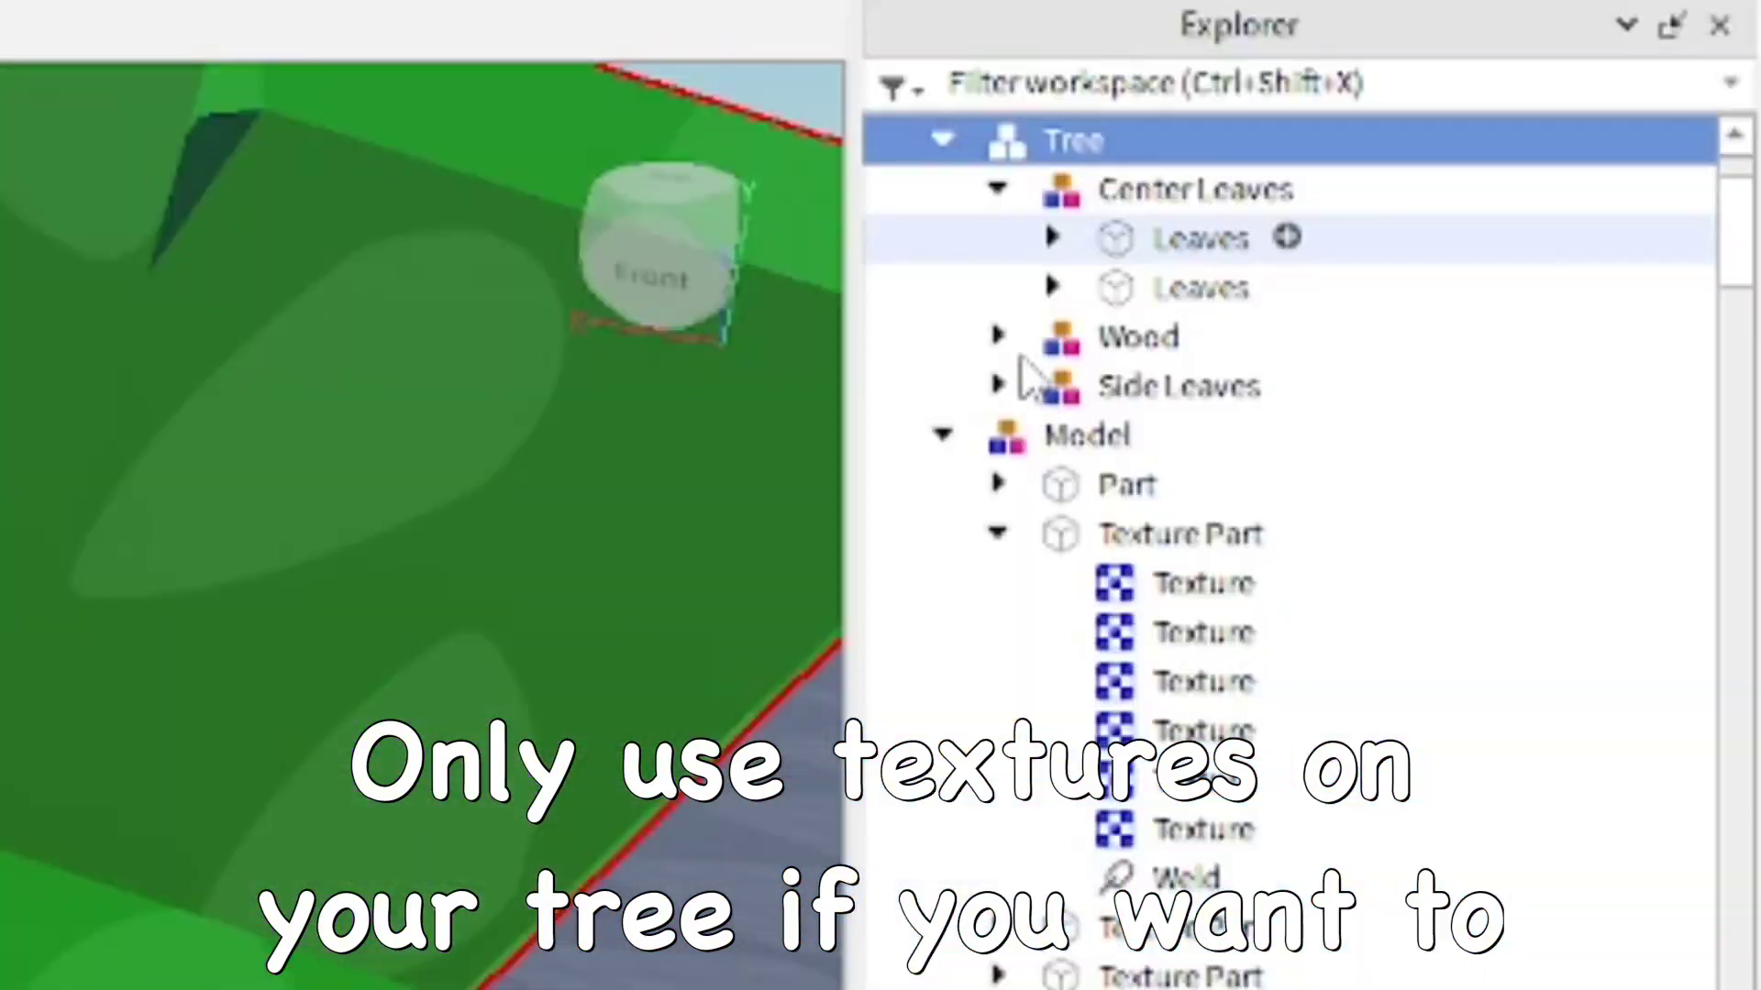
# Step: Select the textures in all four Wood parts and set their Color3 to brown #6c4207
pyautogui.click(997, 336)
pyautogui.click(1377, 387)
pyautogui.keyDown('shift'); pyautogui.click(1183, 534); pyautogui.keyUp('shift')
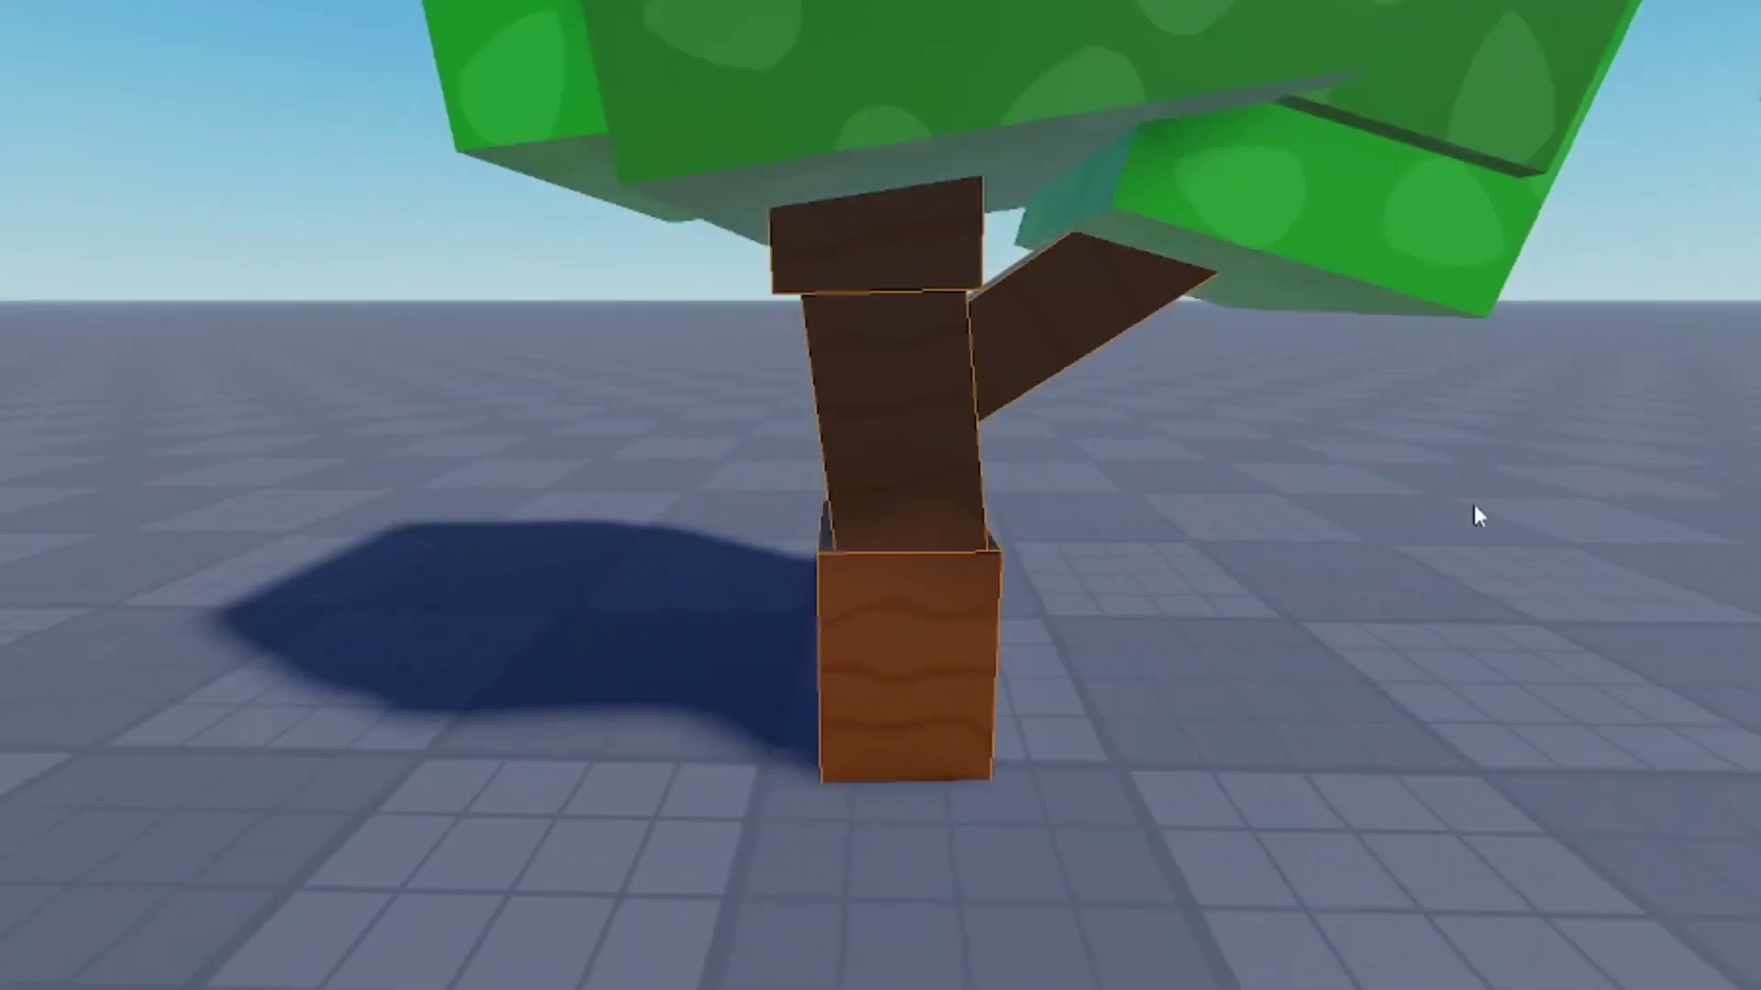
pyautogui.moveTo(1472, 505); pyautogui.dragTo(1472, 505, button='right')
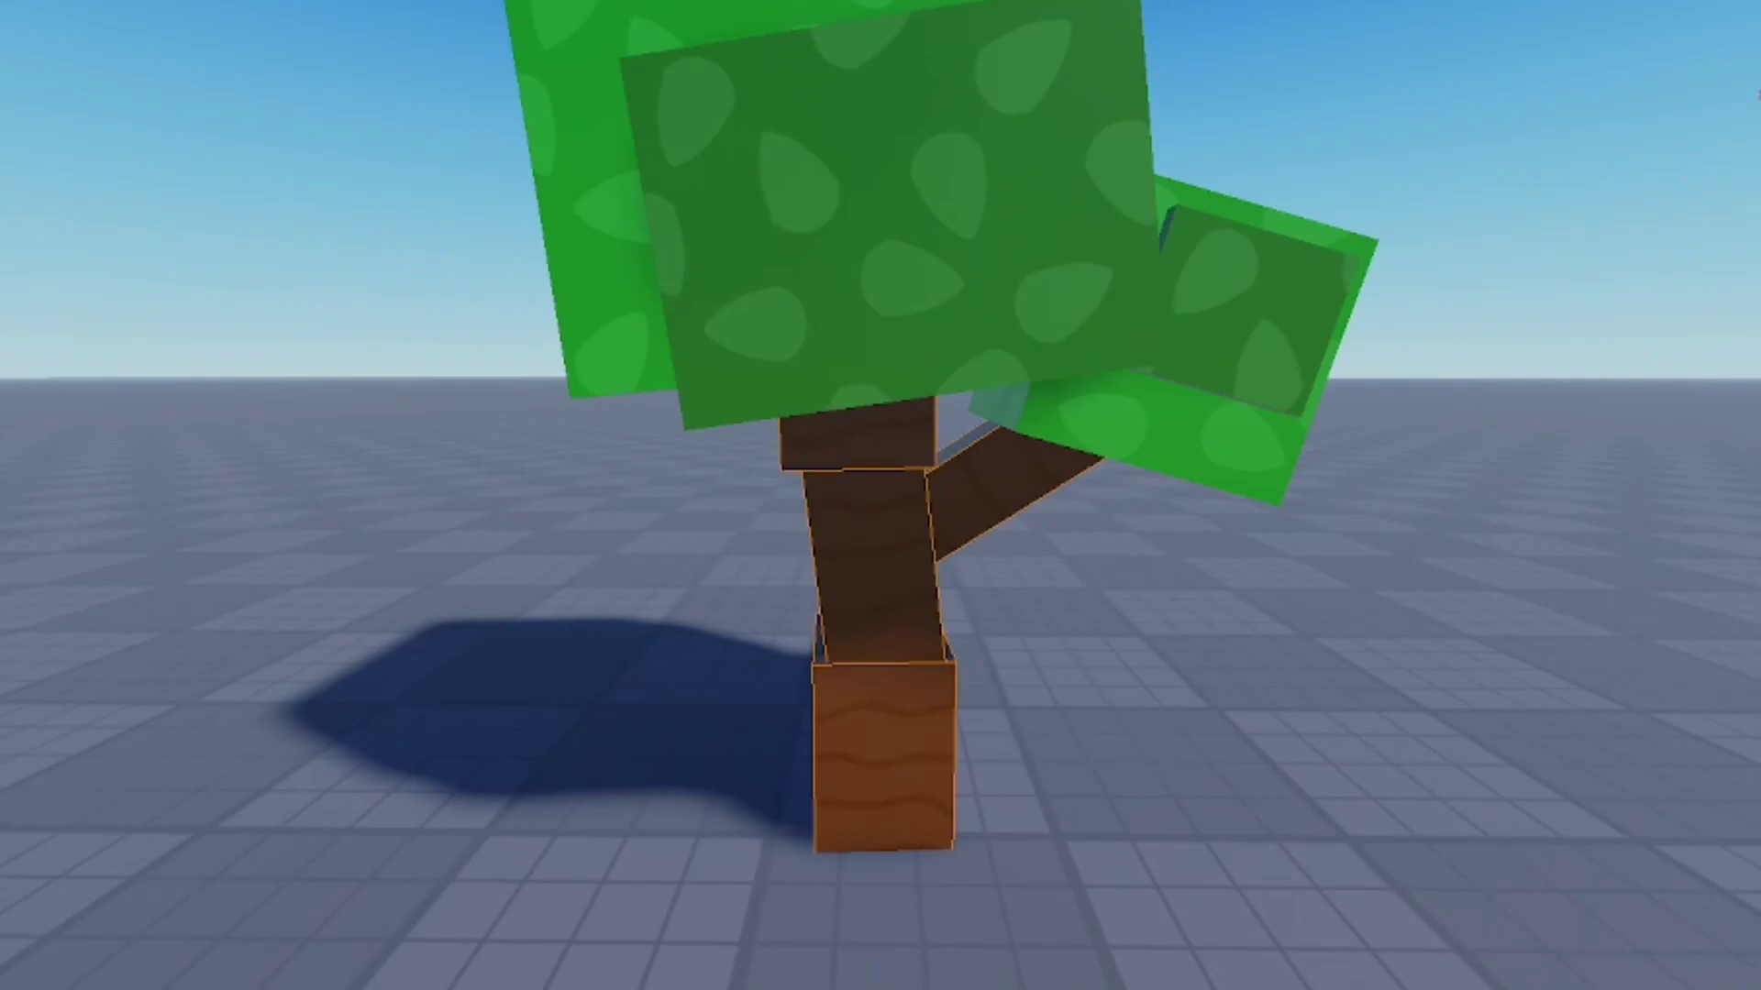
pyautogui.click(1520, 550)
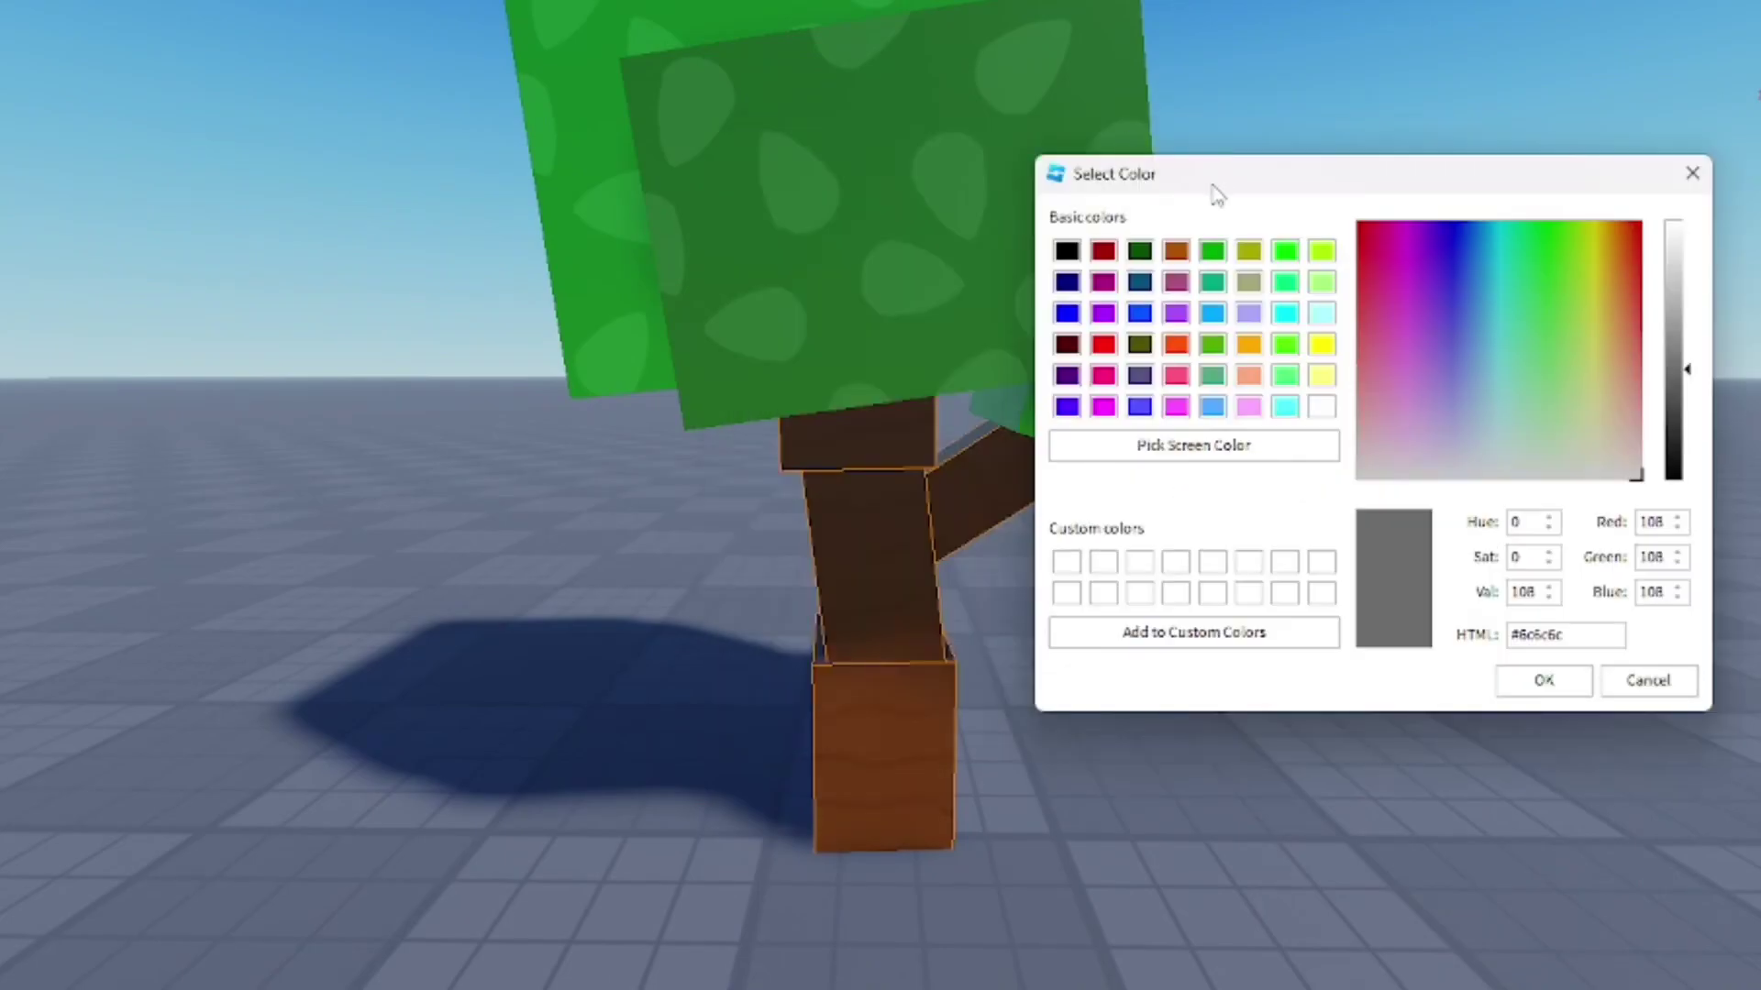
pyautogui.click(1417, 307)
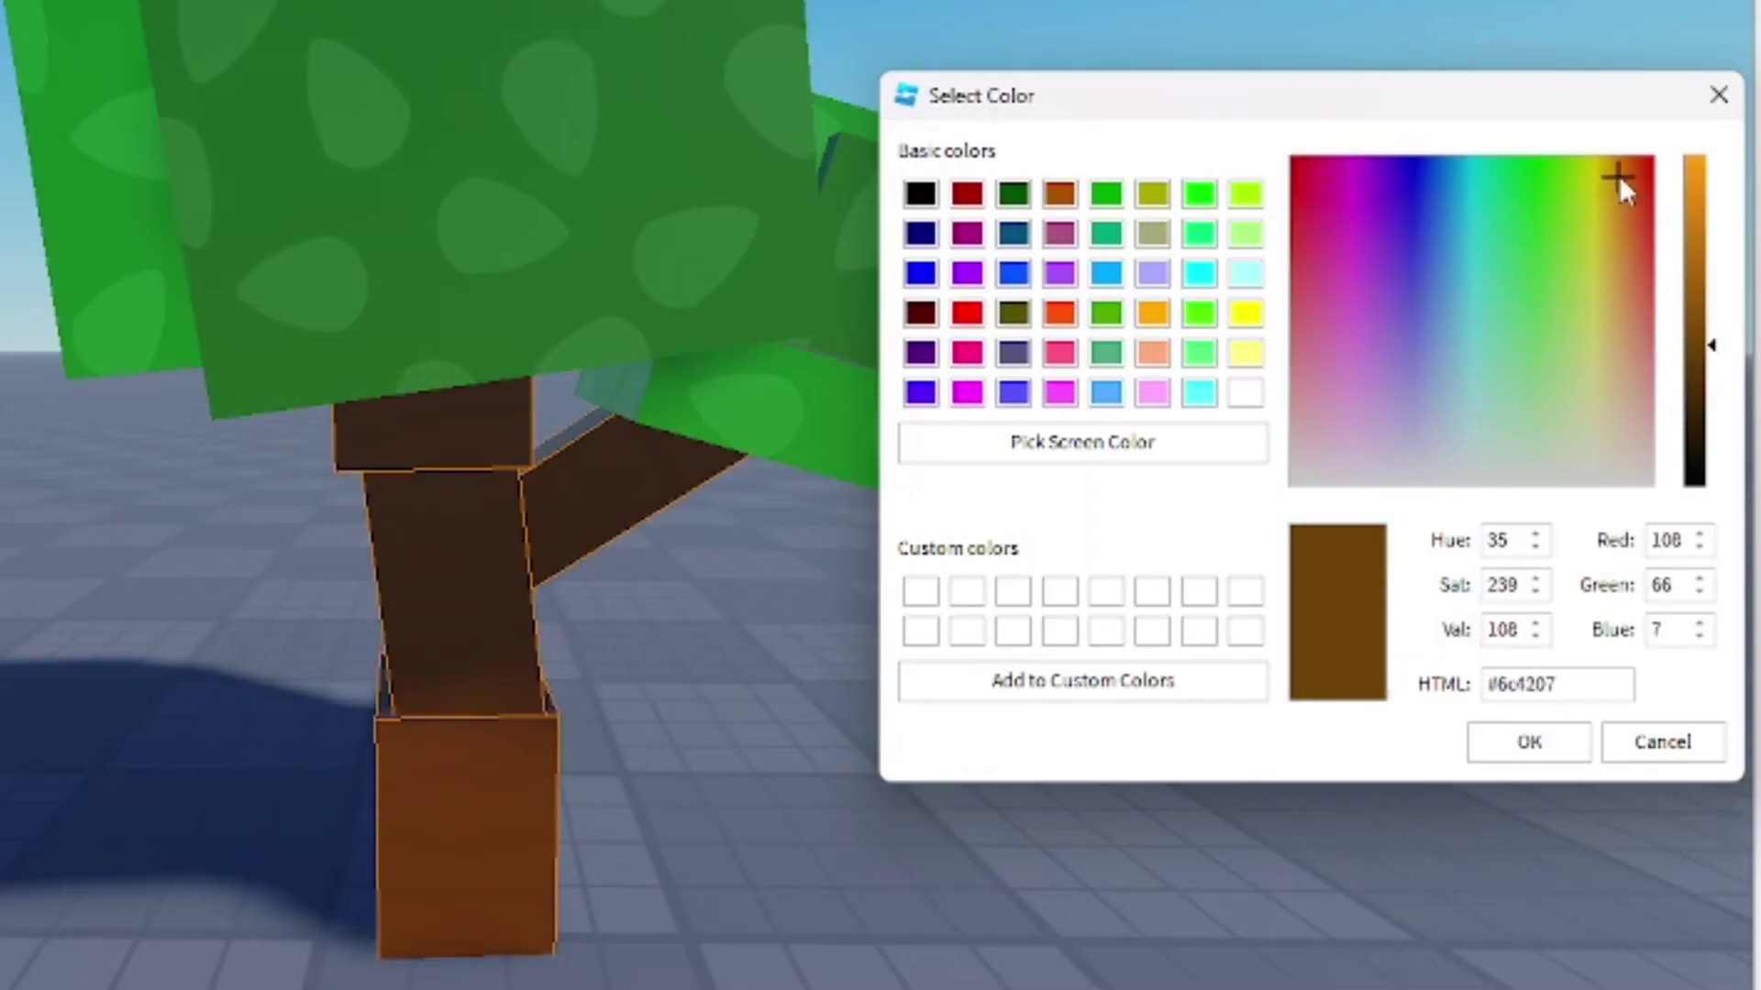
pyautogui.click(1527, 742)
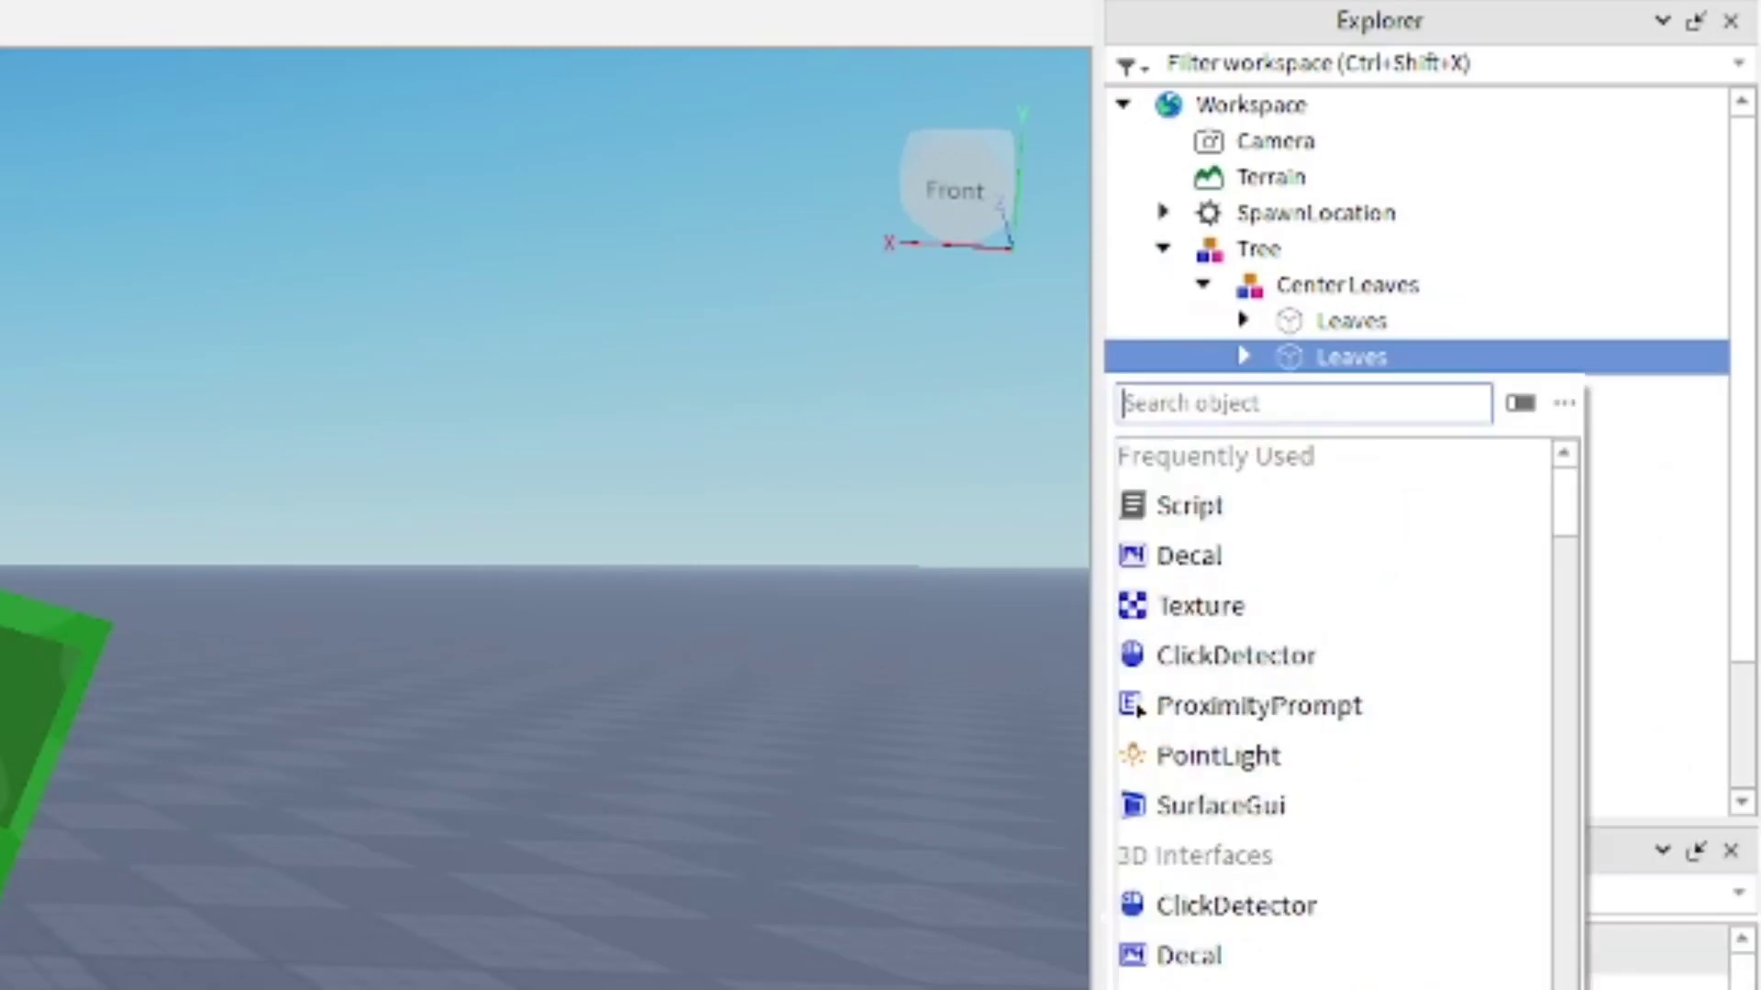
# Step: Insert a PointLight under the tree's Leaves part
pyautogui.click(1214, 762)
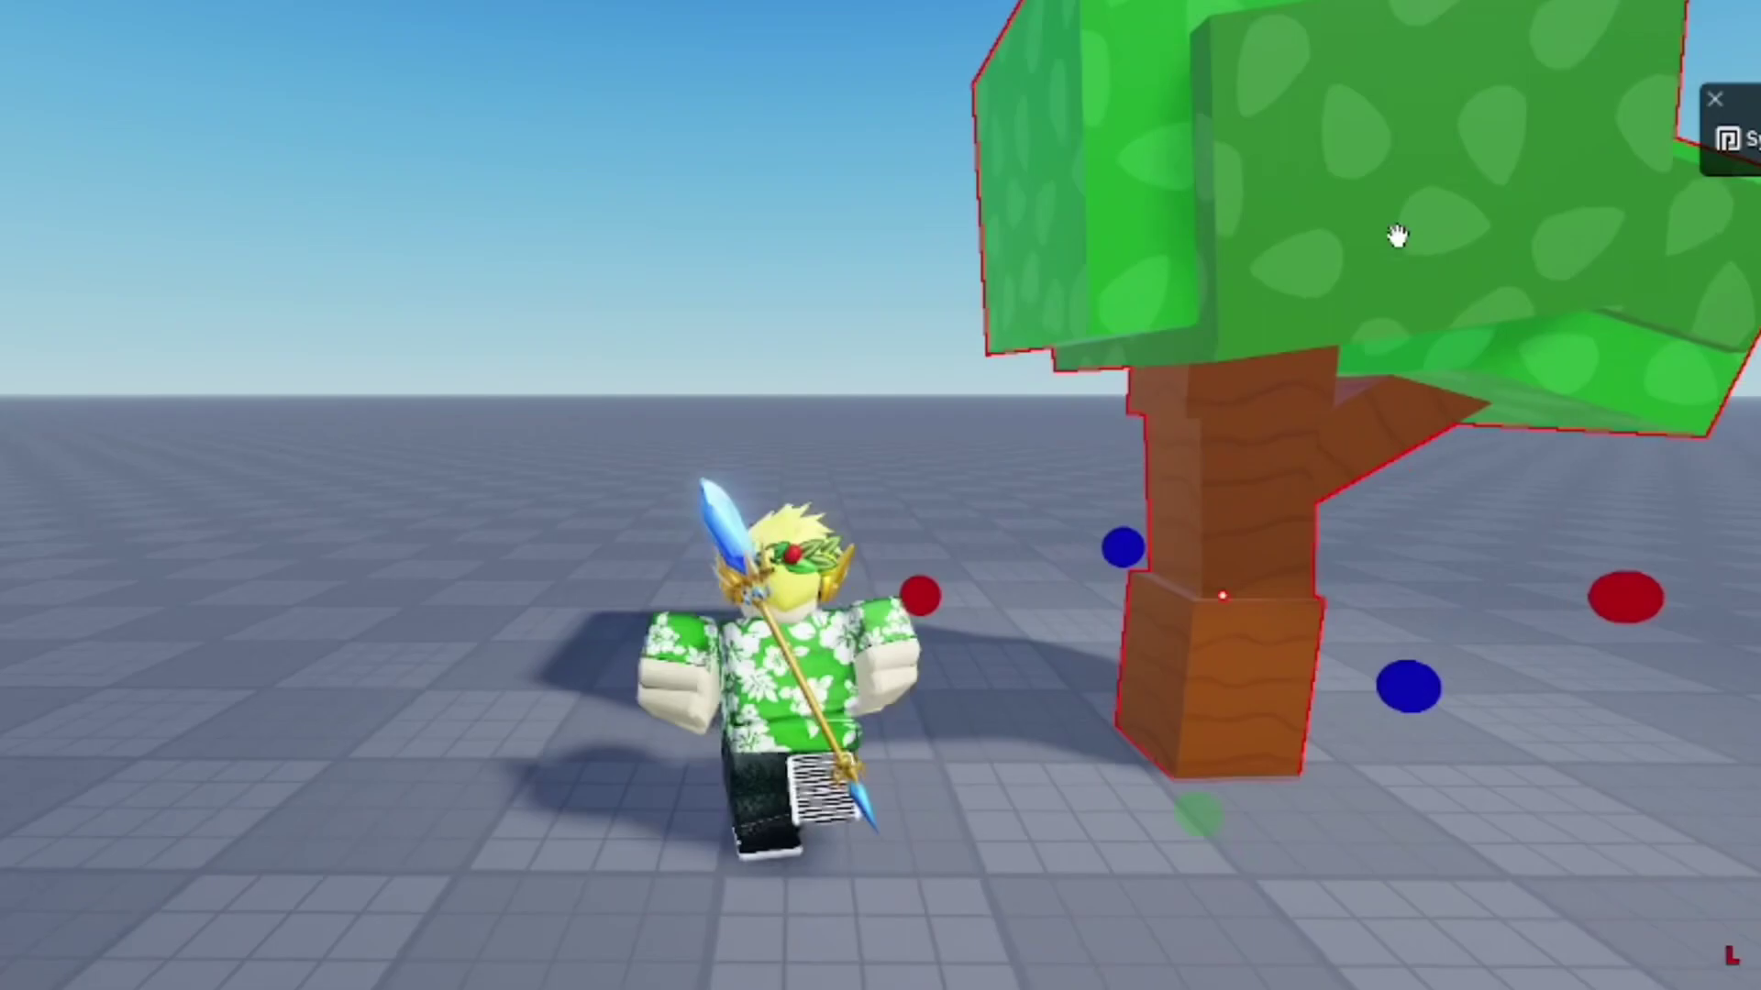
# Step: Stretch the tree model upward with the Scale tool's green handle to make it taller
pyautogui.scroll(-5, 1304, 226)
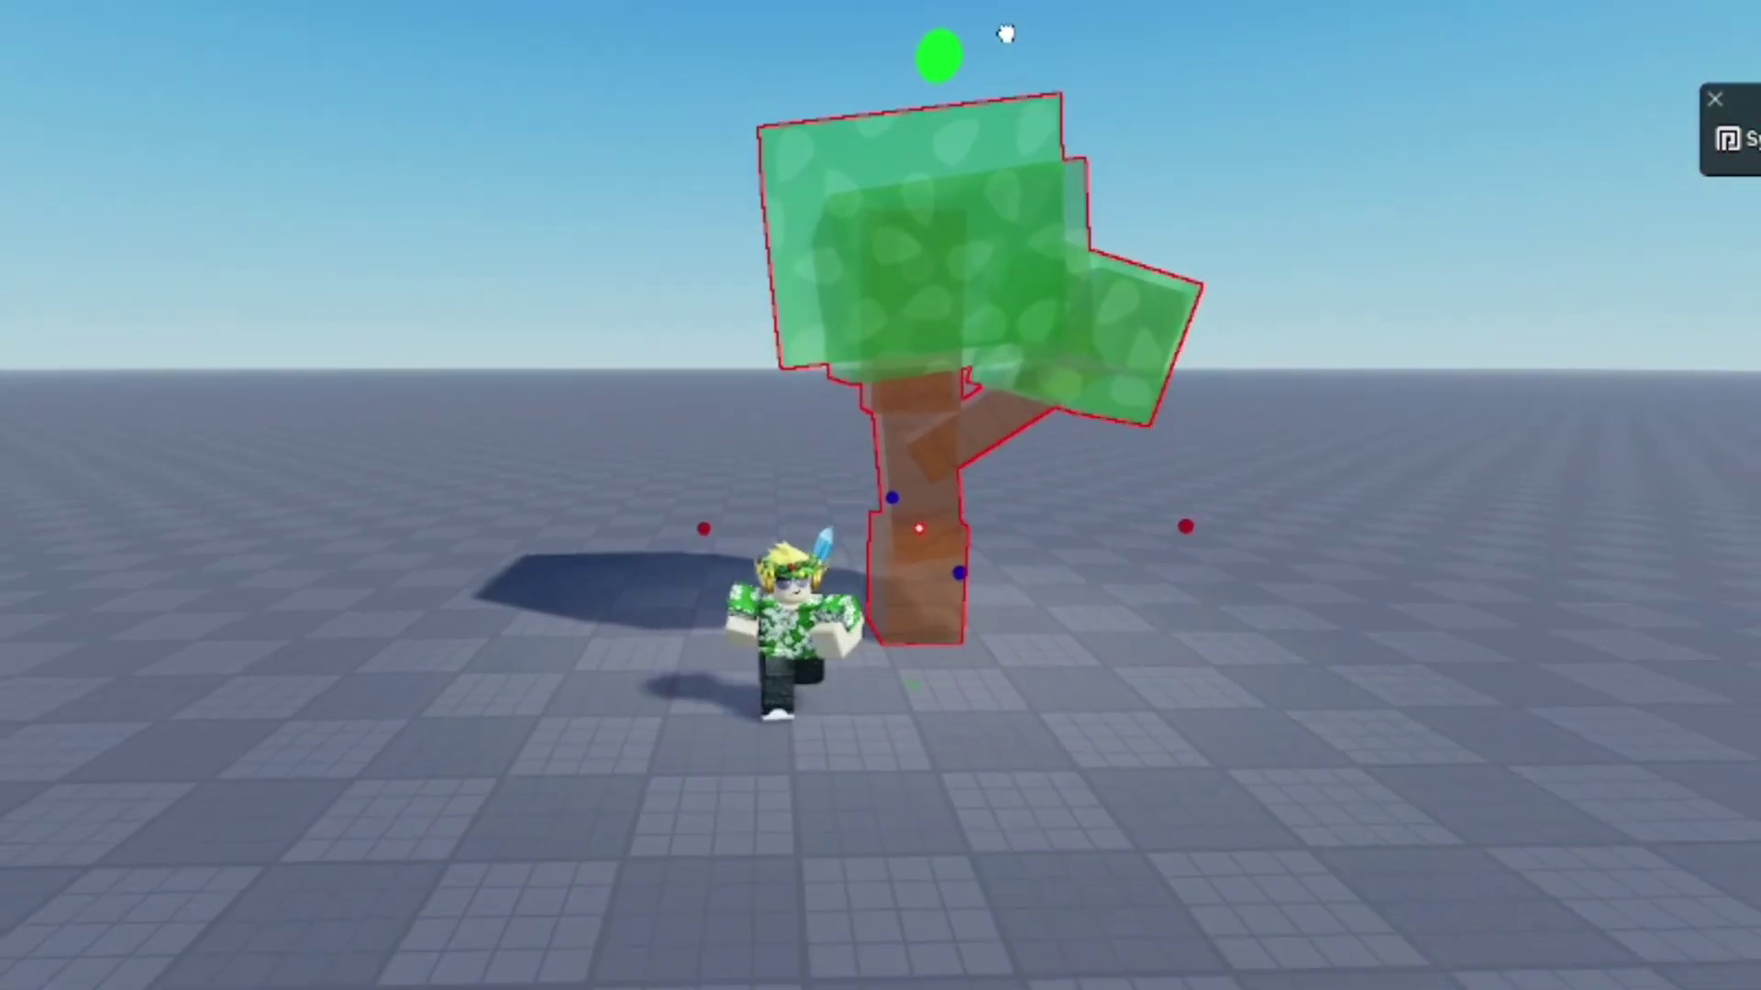
pyautogui.press('s')
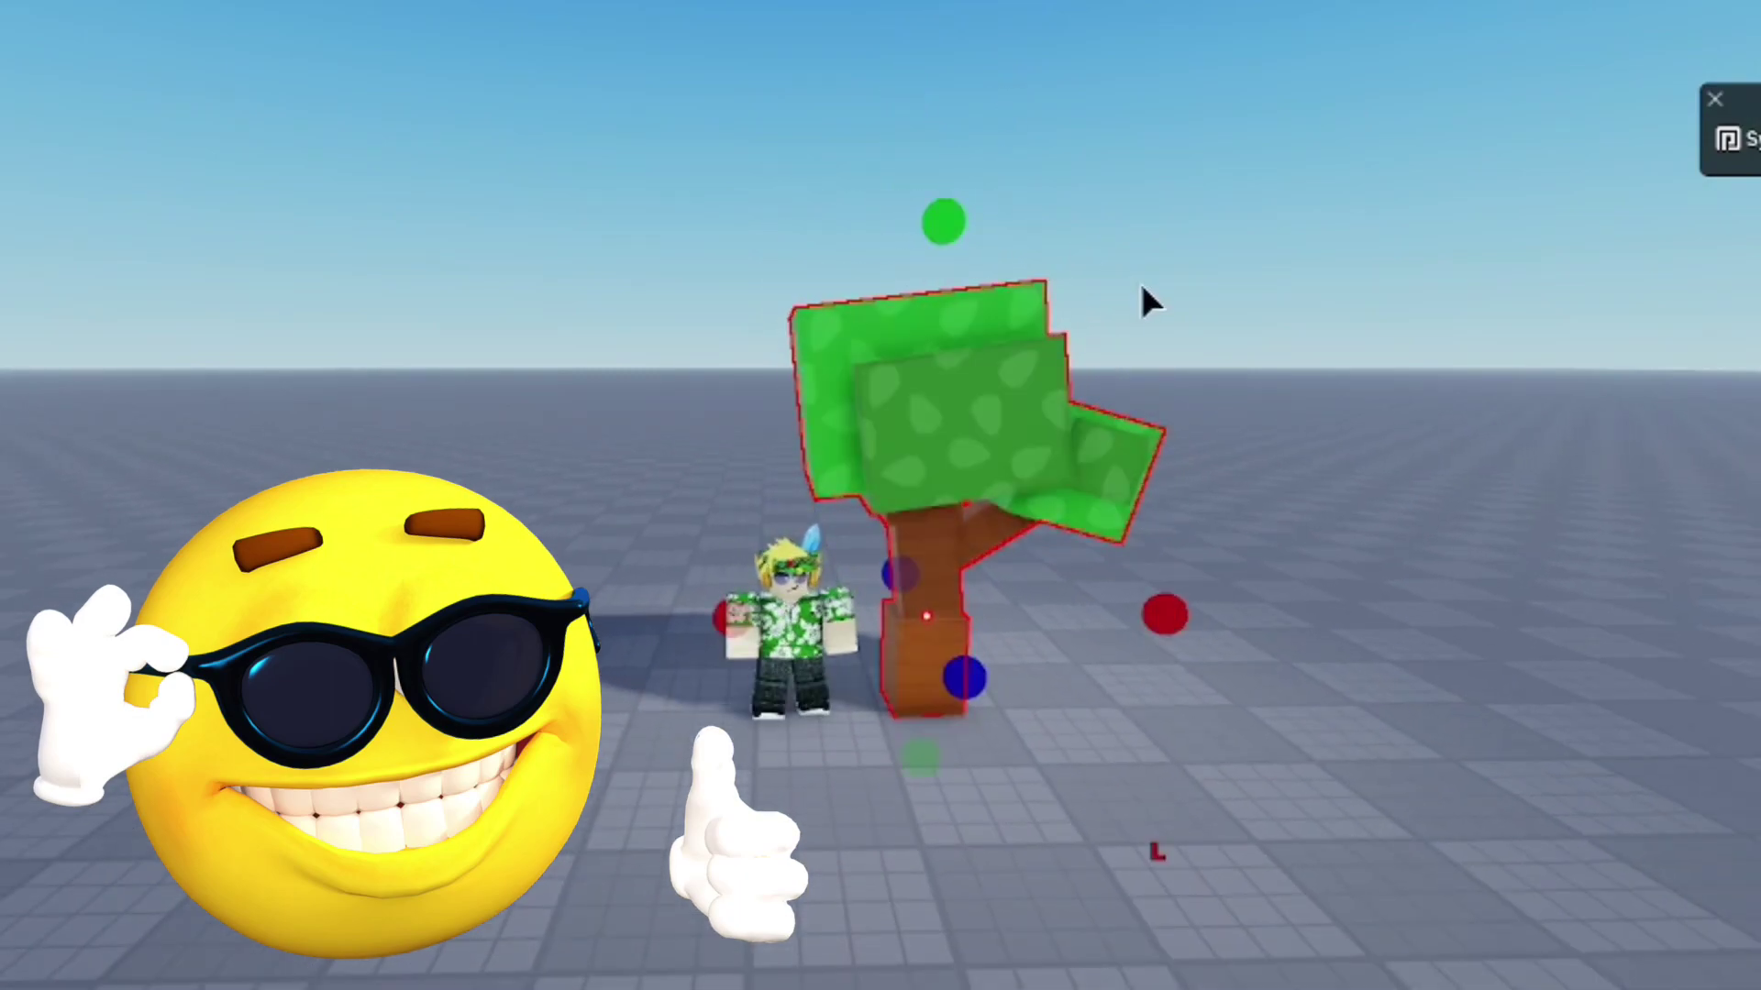
pyautogui.scroll(5, 1142, 288)
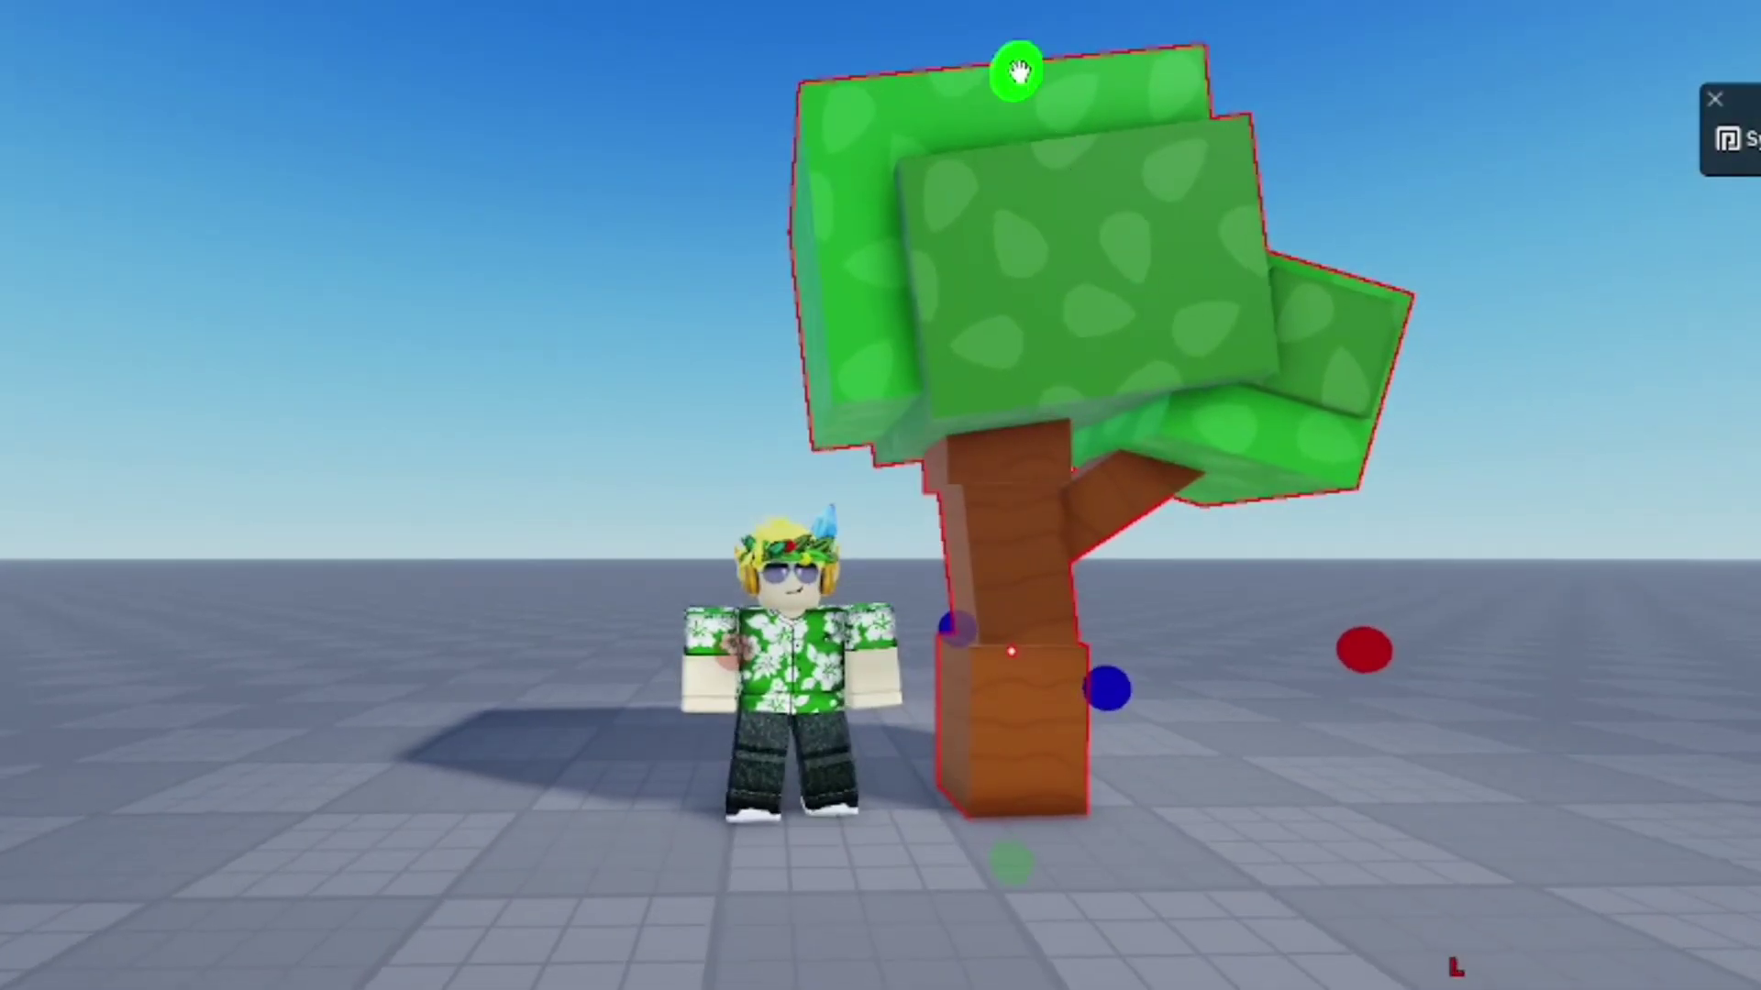
pyautogui.moveTo(1018, 72); pyautogui.dragTo(1032, 4)
pyautogui.scroll(-5, 1307, 627)
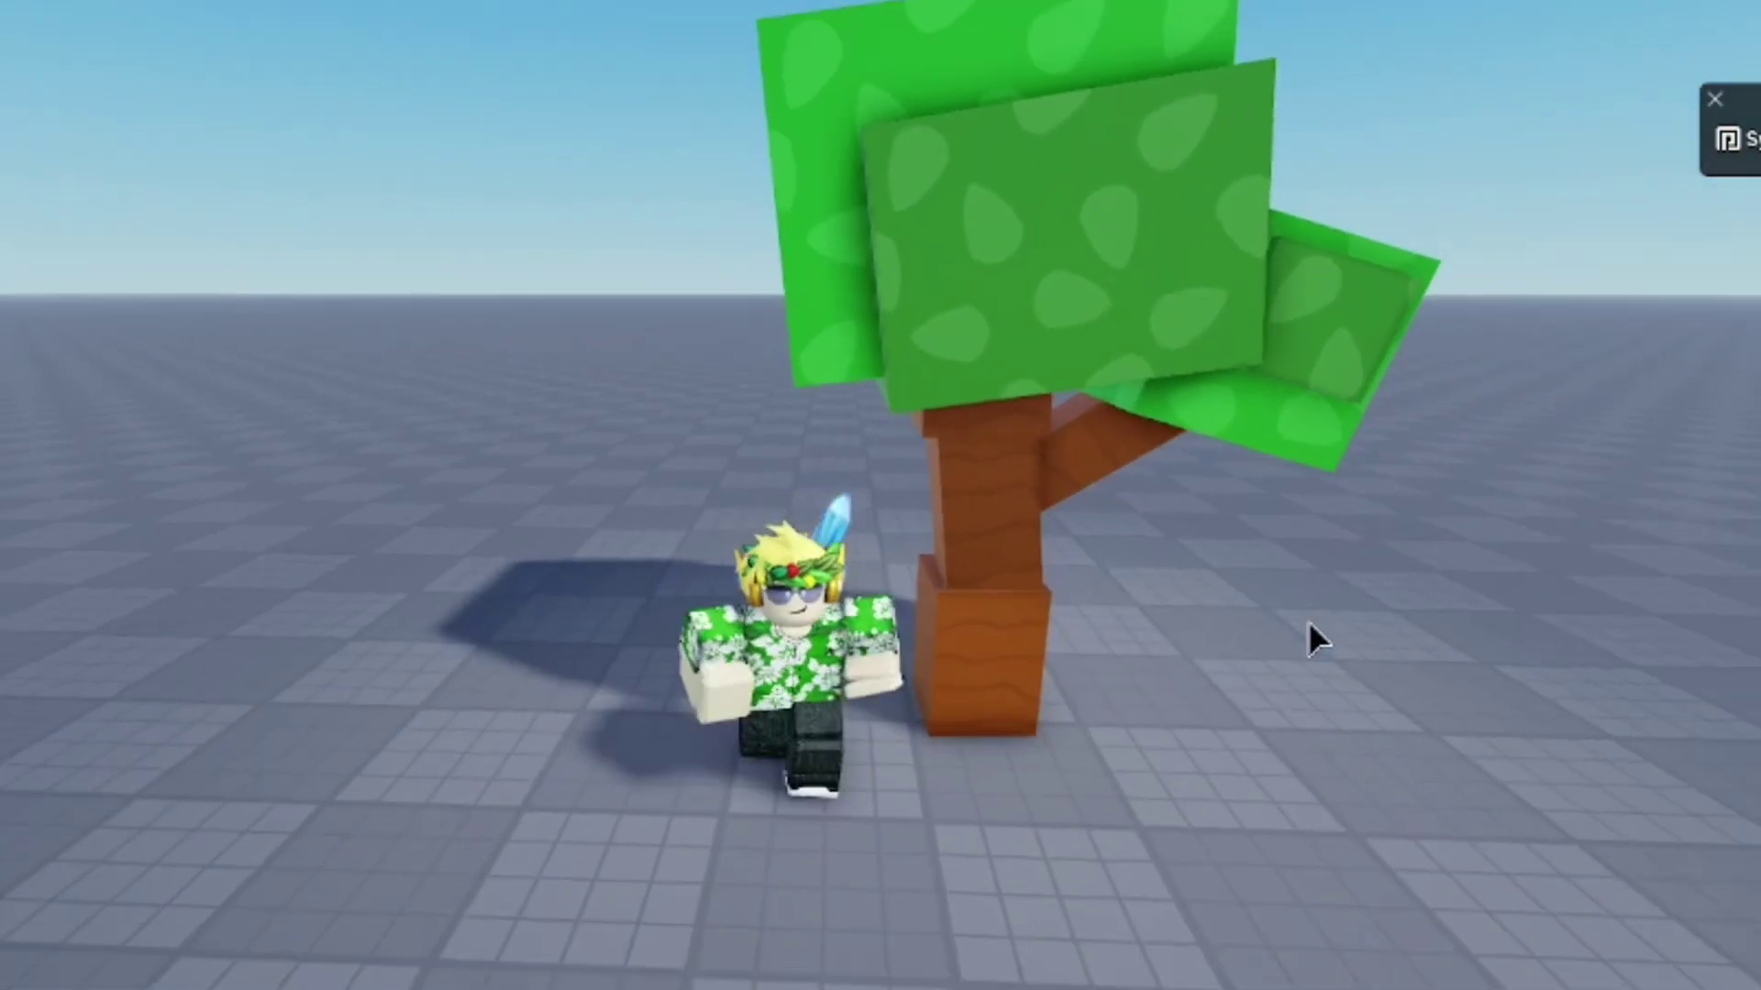
pyautogui.moveTo(1258, 432); pyautogui.dragTo(1262, 438, button='right')
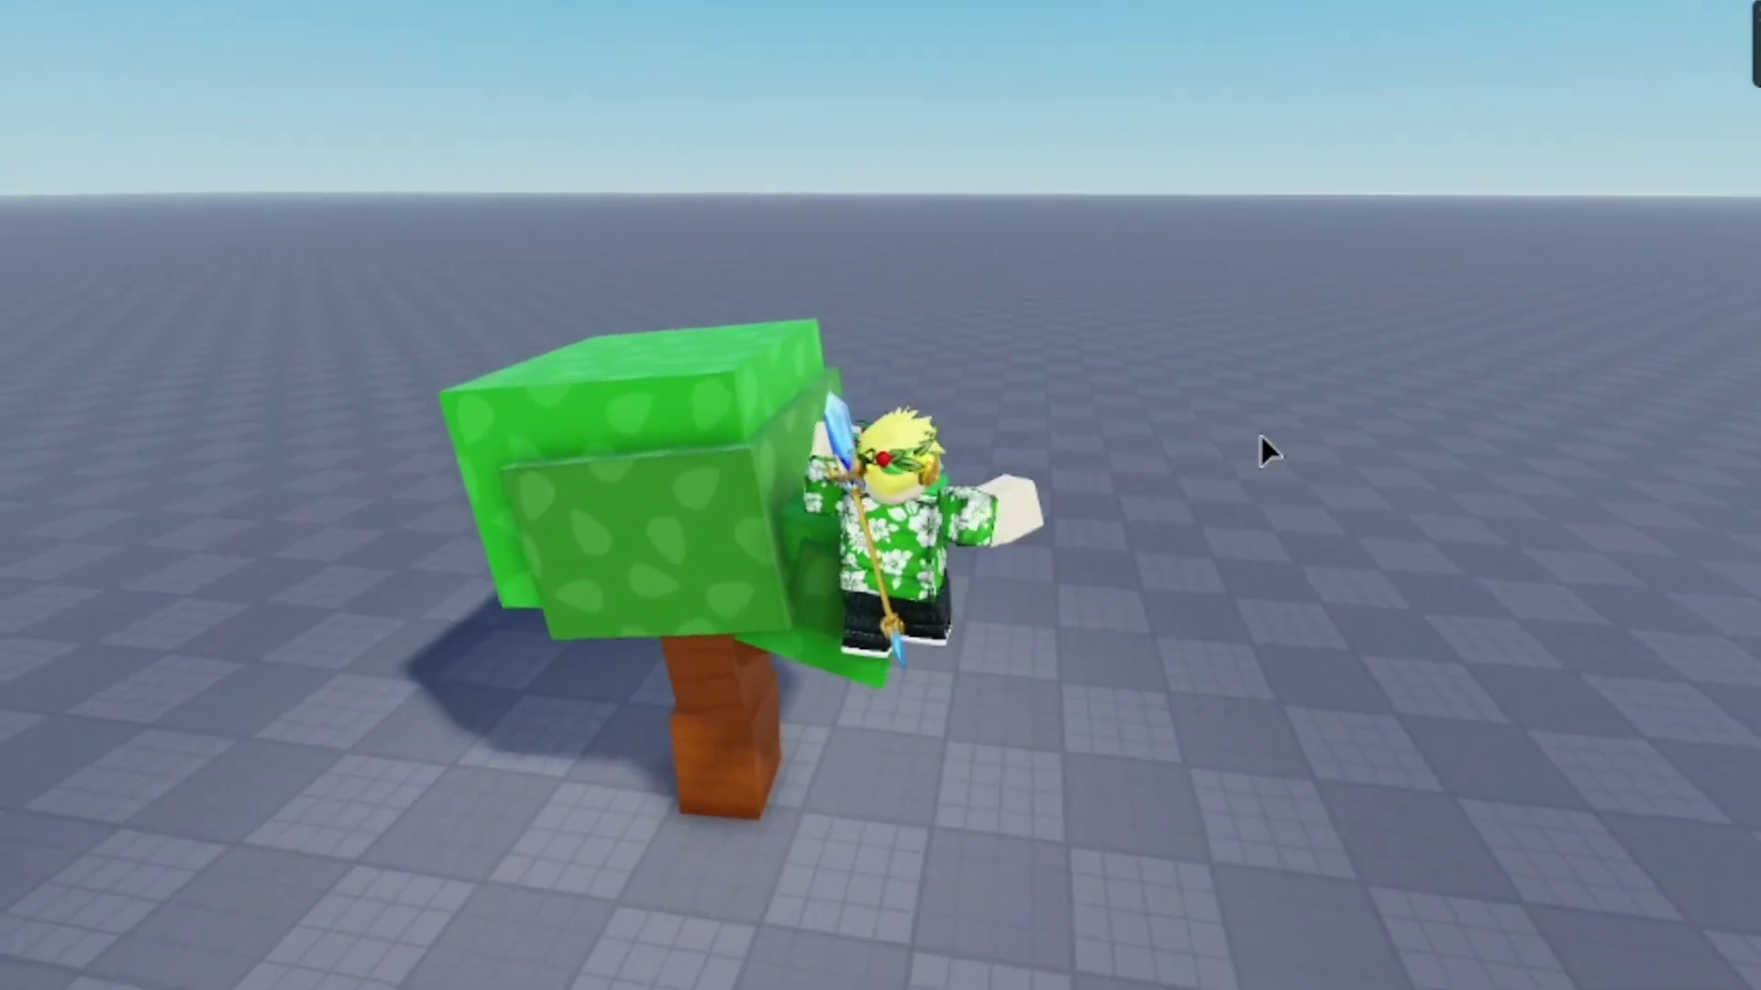
# Step: In the playtest, walk the character in front of and around the tree
pyautogui.scroll(5, 1261, 434)
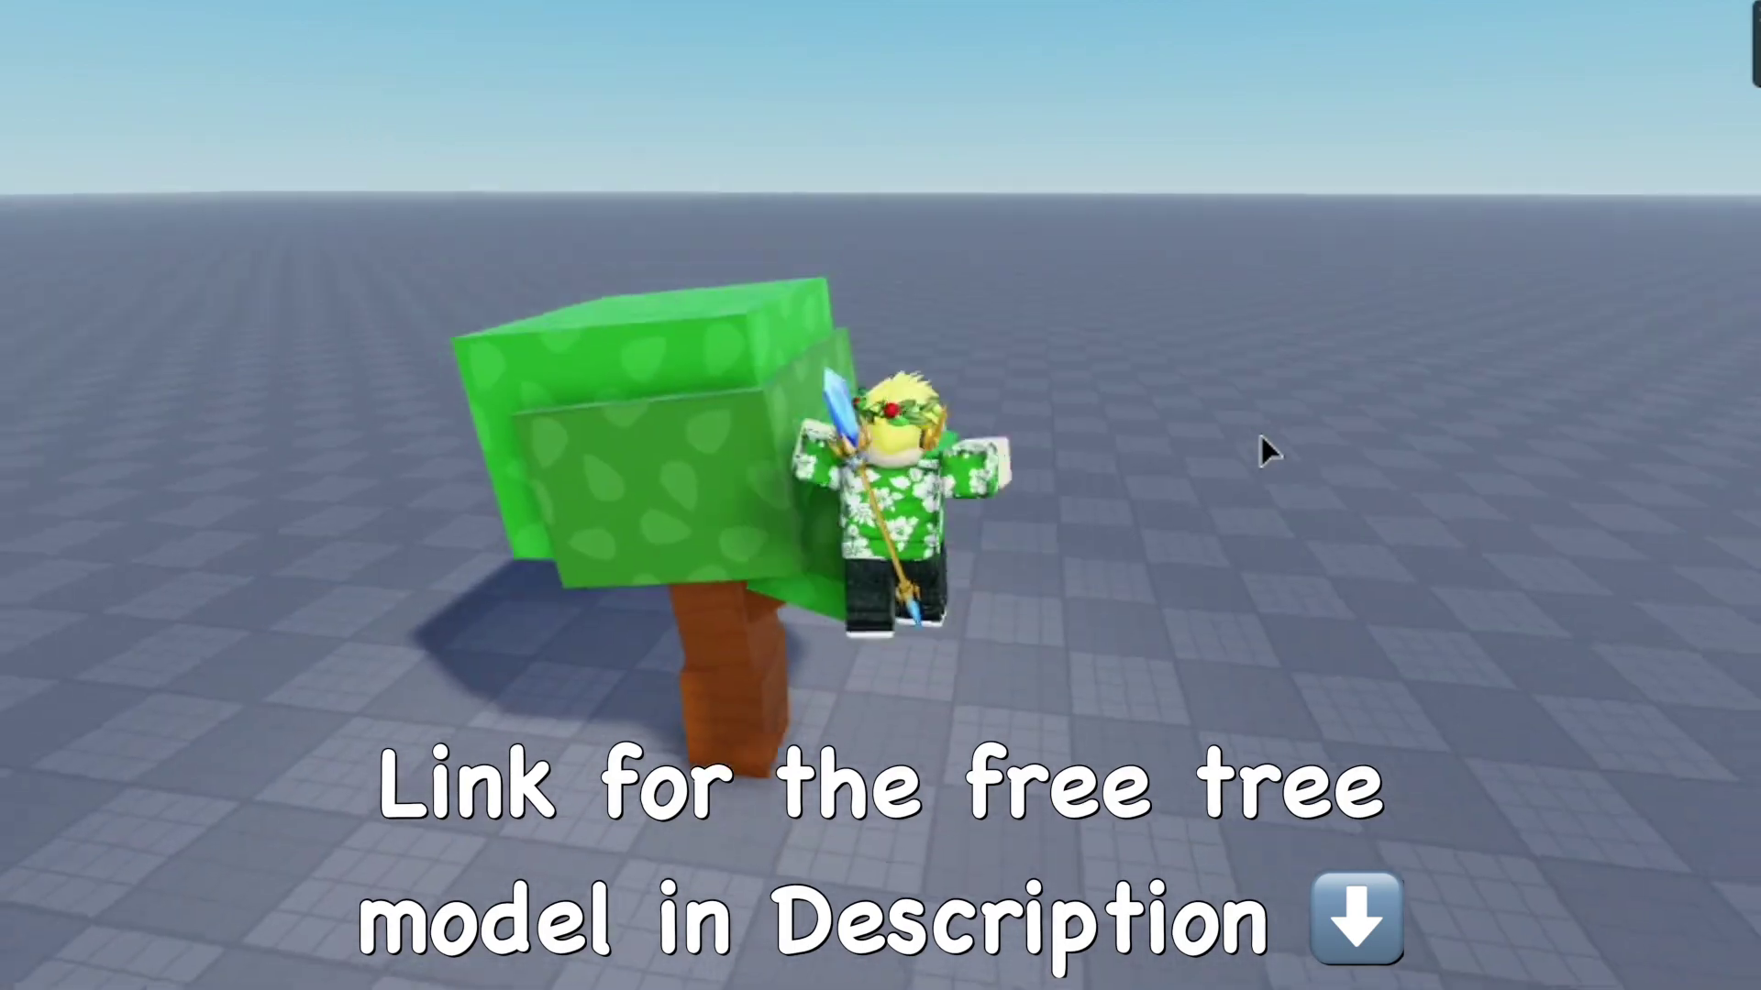
pyautogui.scroll(-5, 1262, 435)
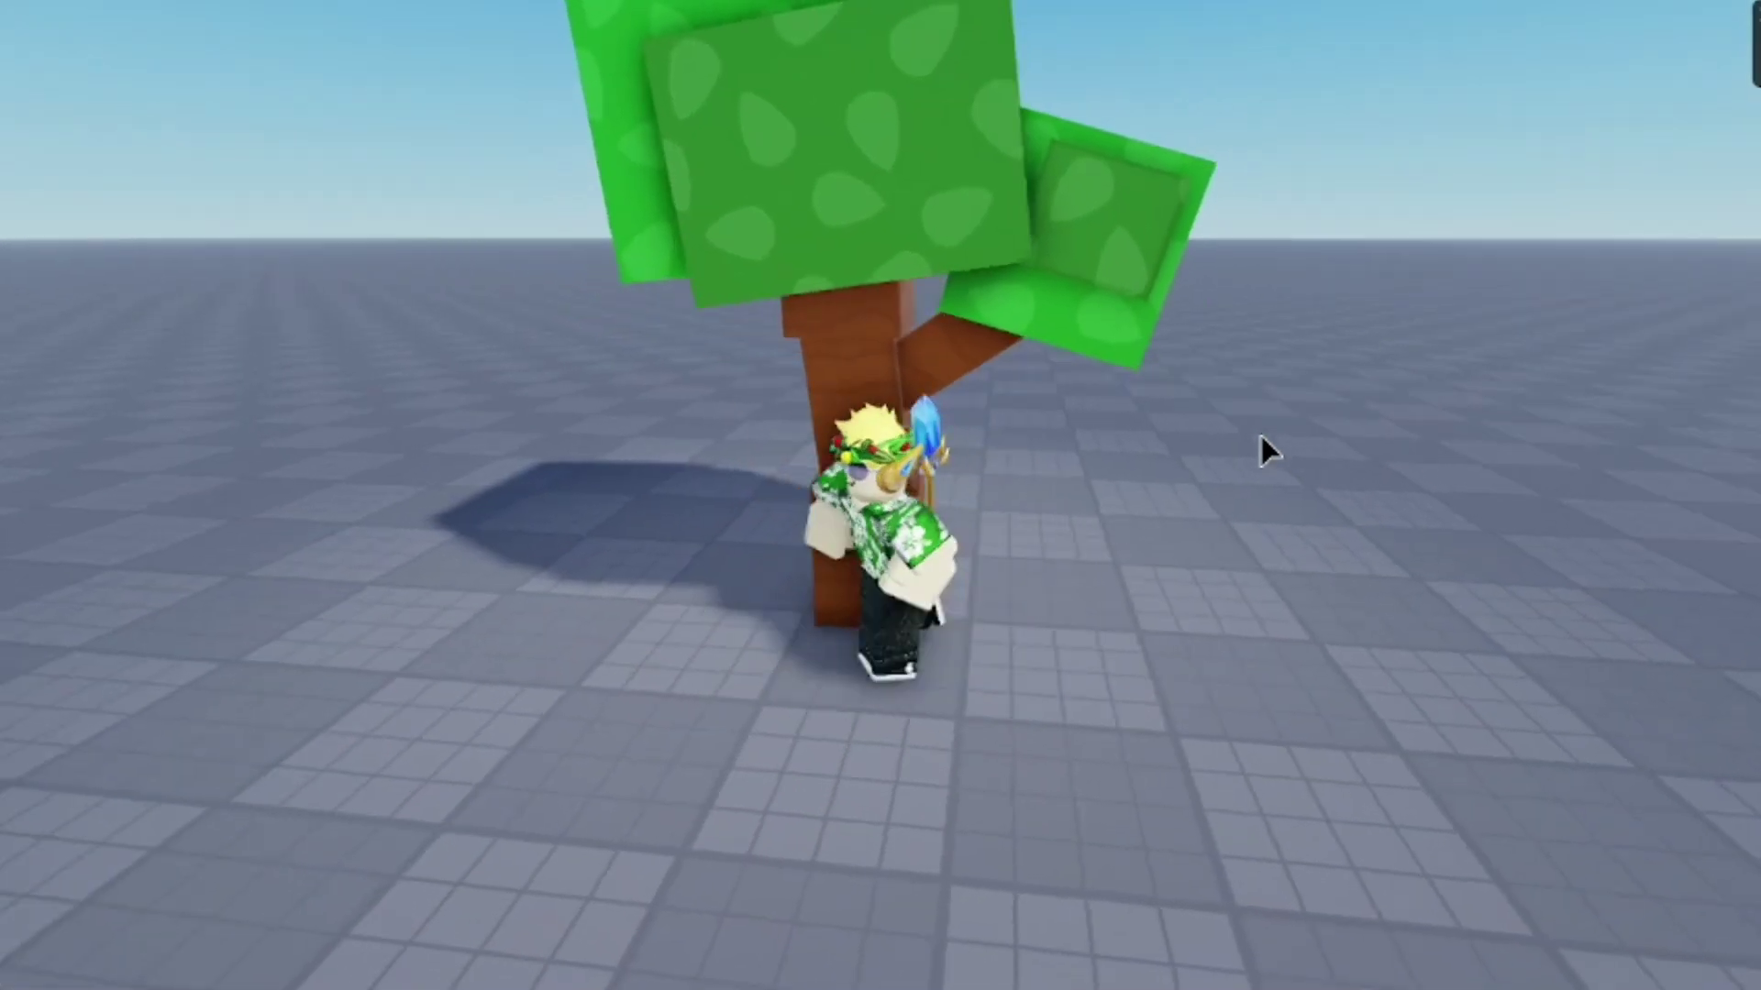
pyautogui.press('a')
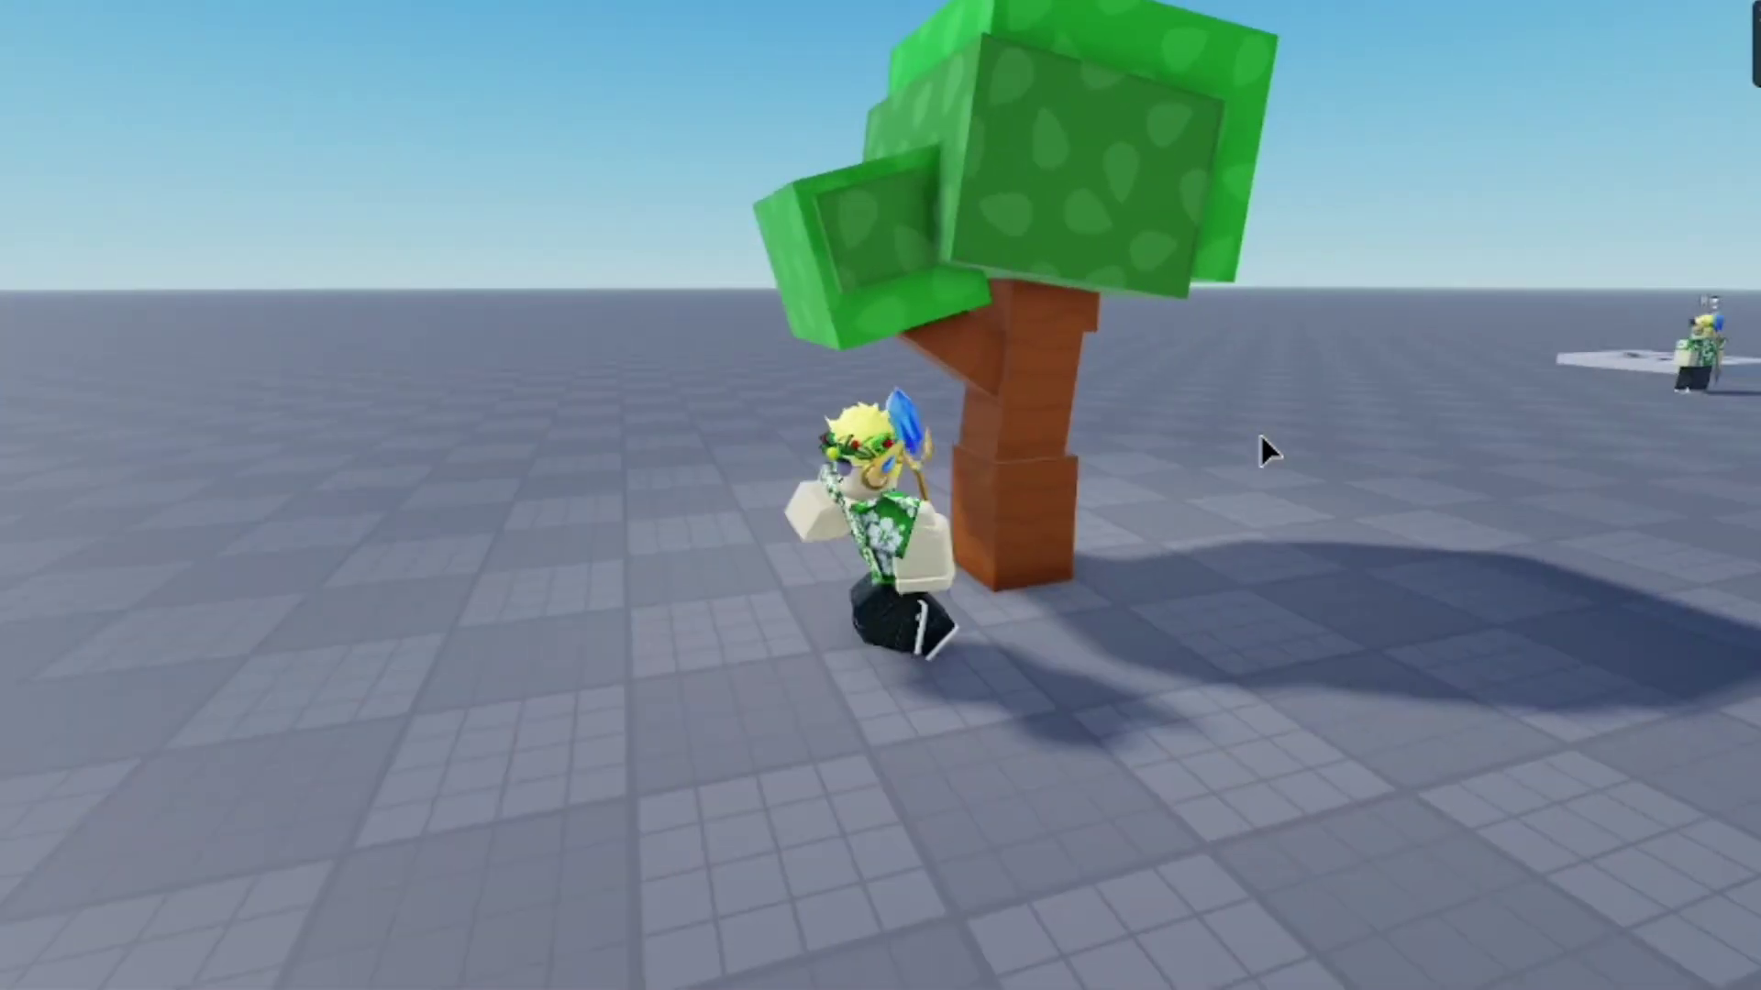
pyautogui.press('s')
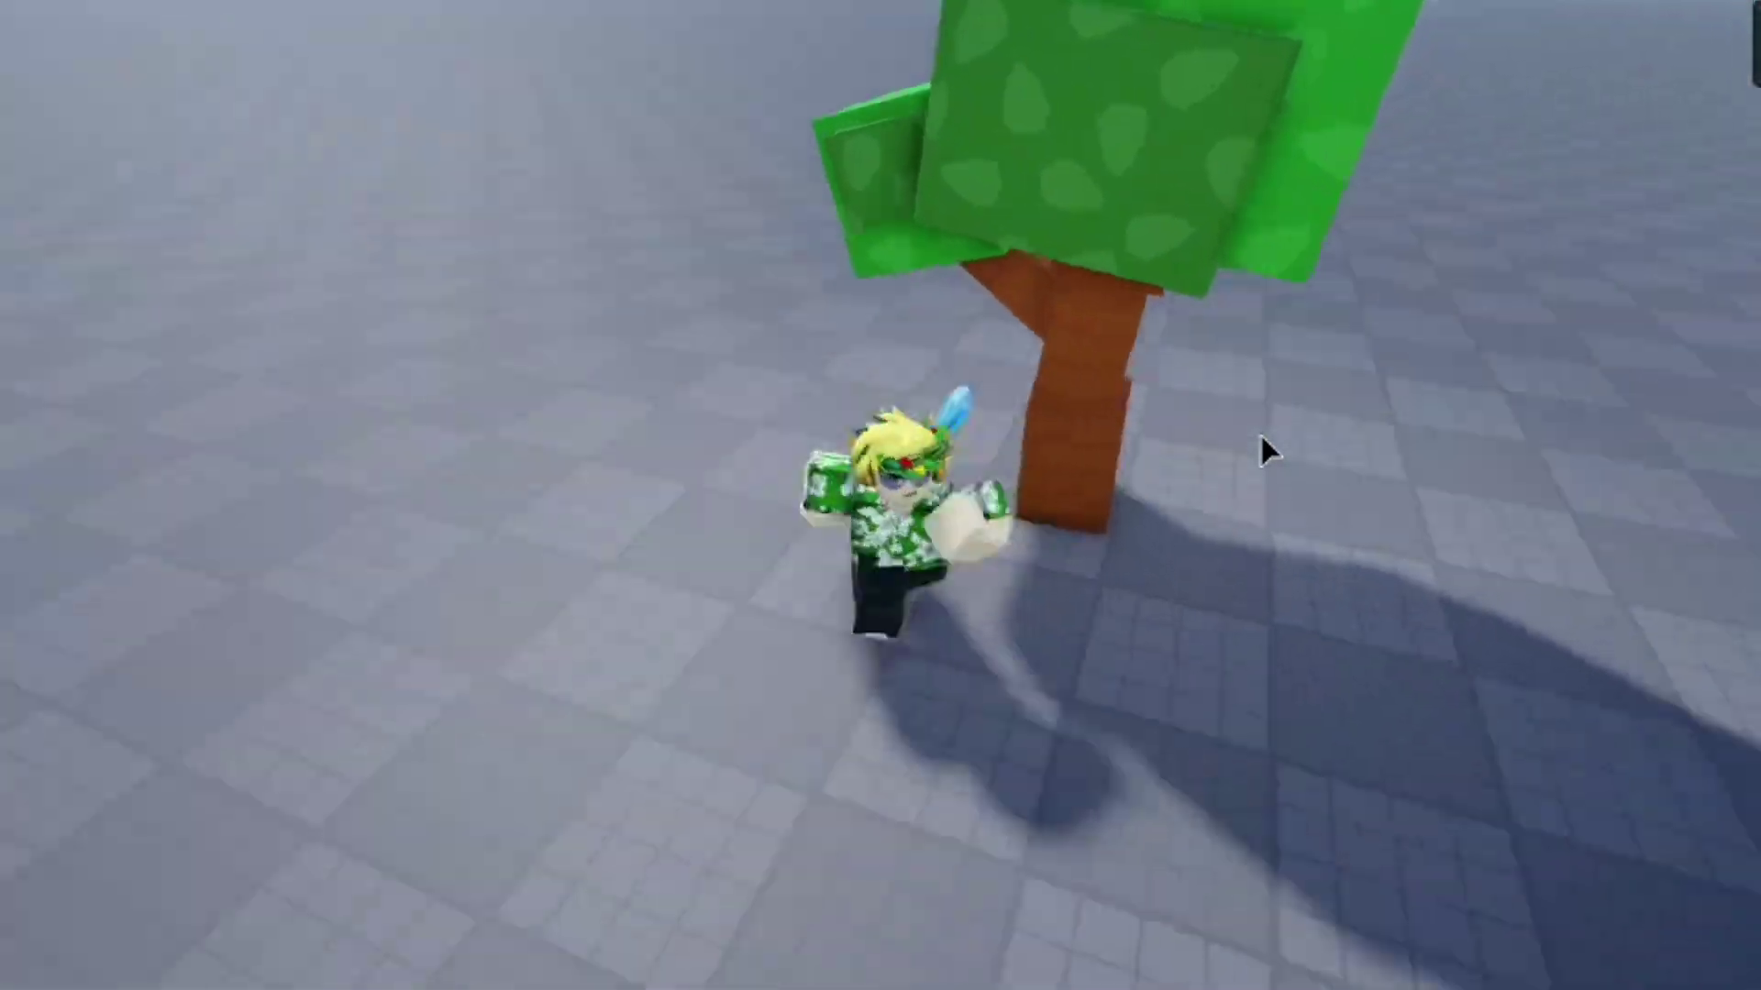
pyautogui.press('d')
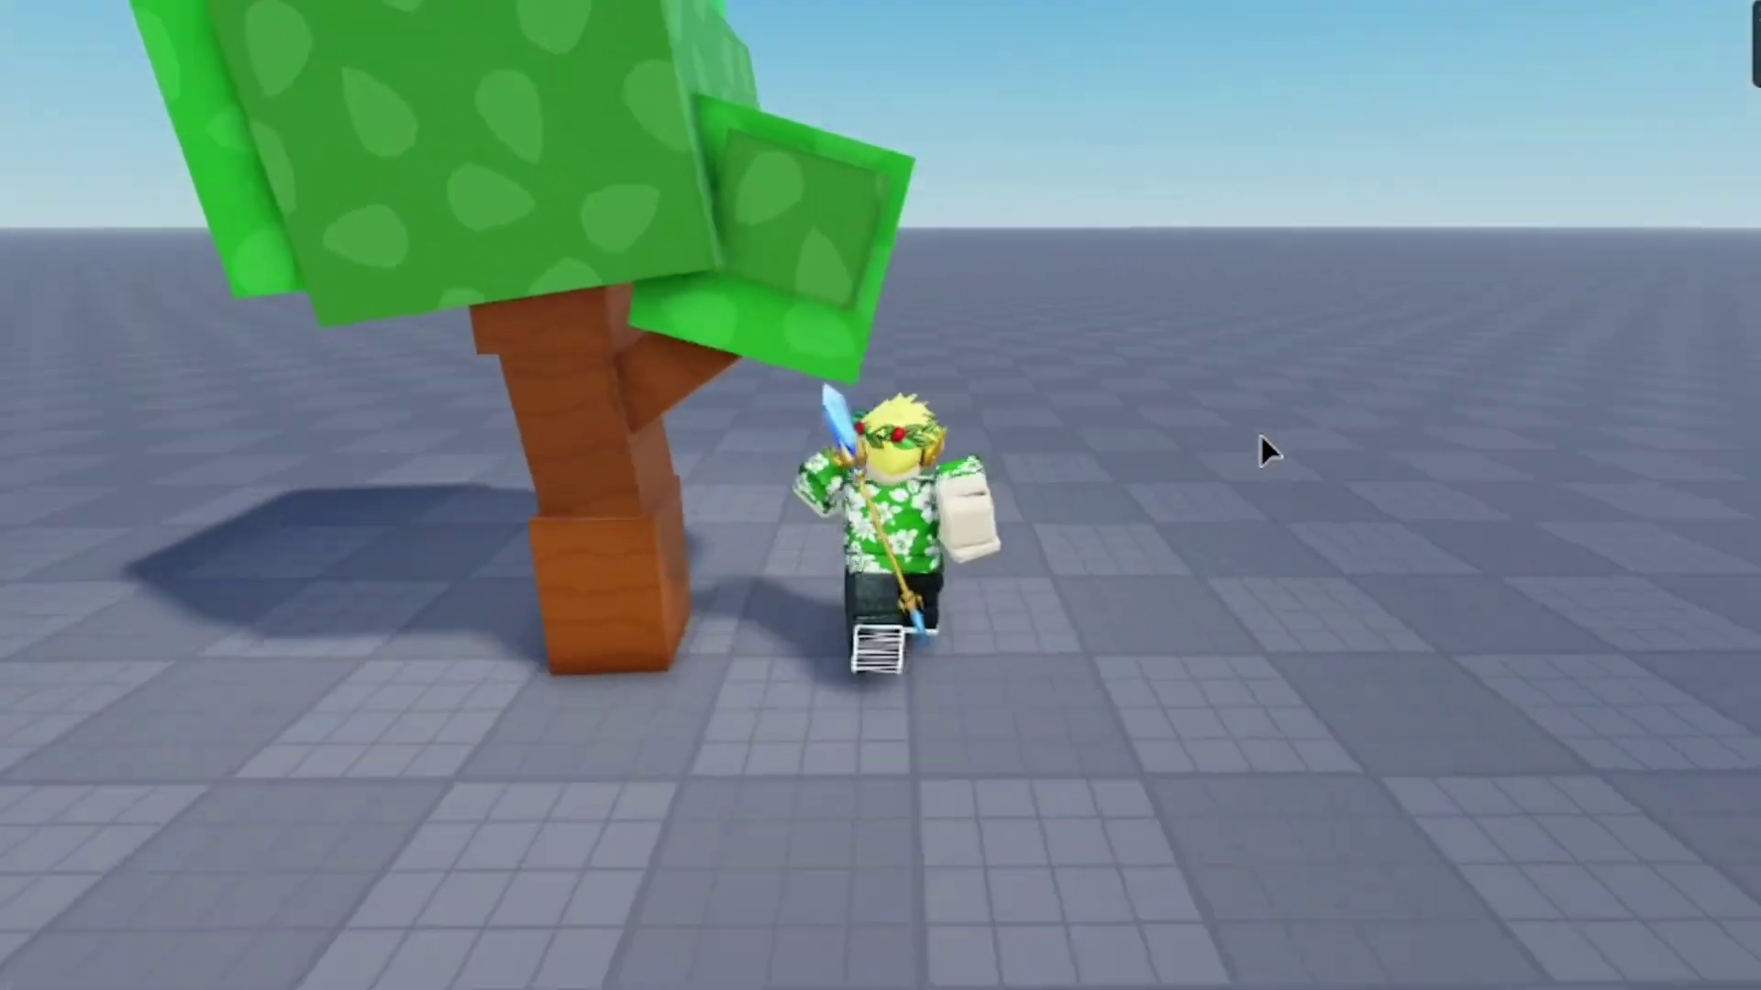
pyautogui.press('a')
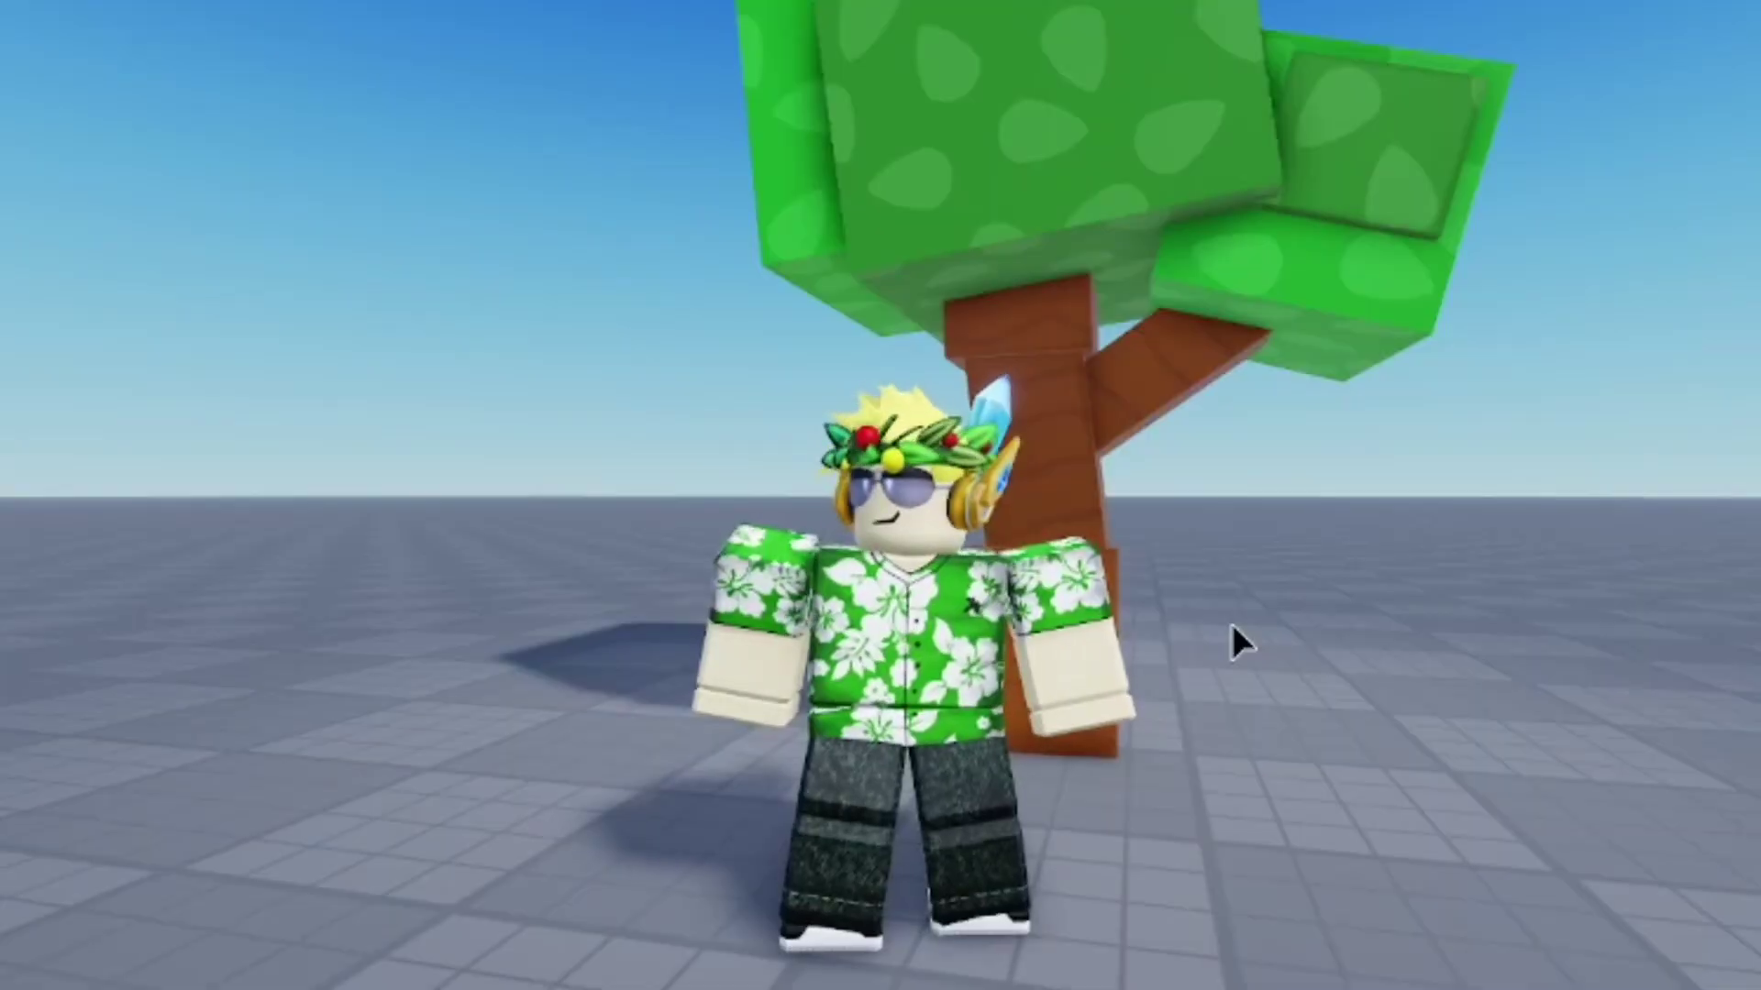